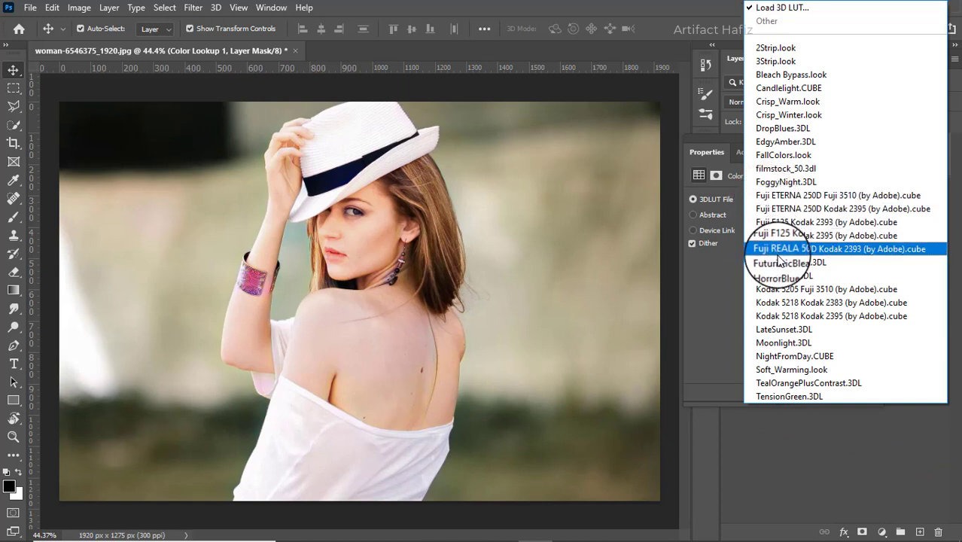
Step: Apply the Fuji ETERNA 250D Kodak 2395 3D LUT to the Color Lookup layer and set the layer's opacity to 12%
{"action": "left_click", "coordinate": [781, 211]}
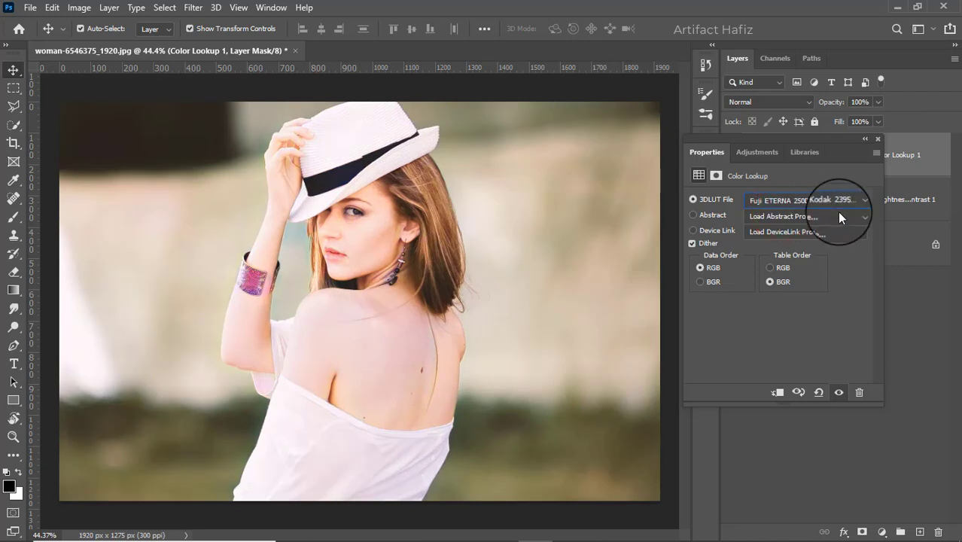
{"action": "left_click", "coordinate": [874, 138]}
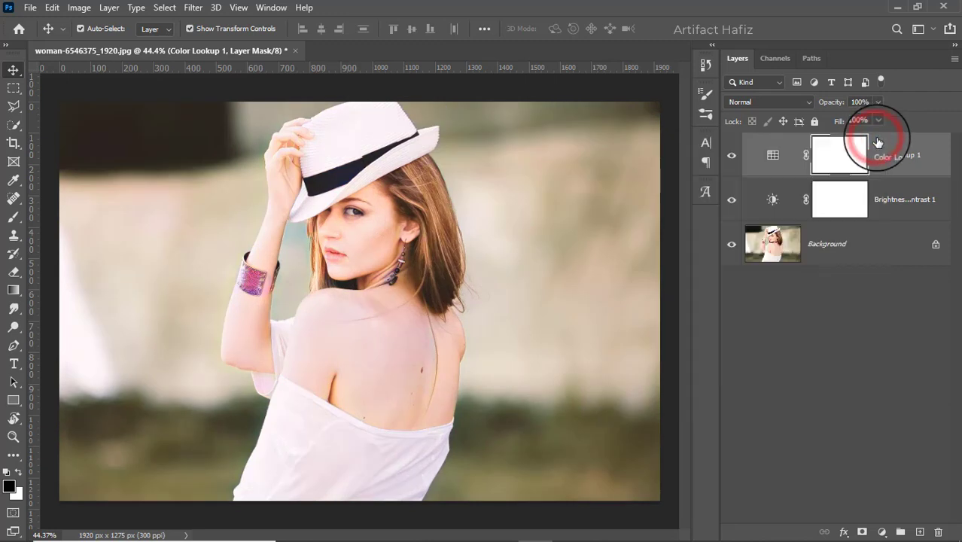
{"action": "left_click", "coordinate": [877, 106]}
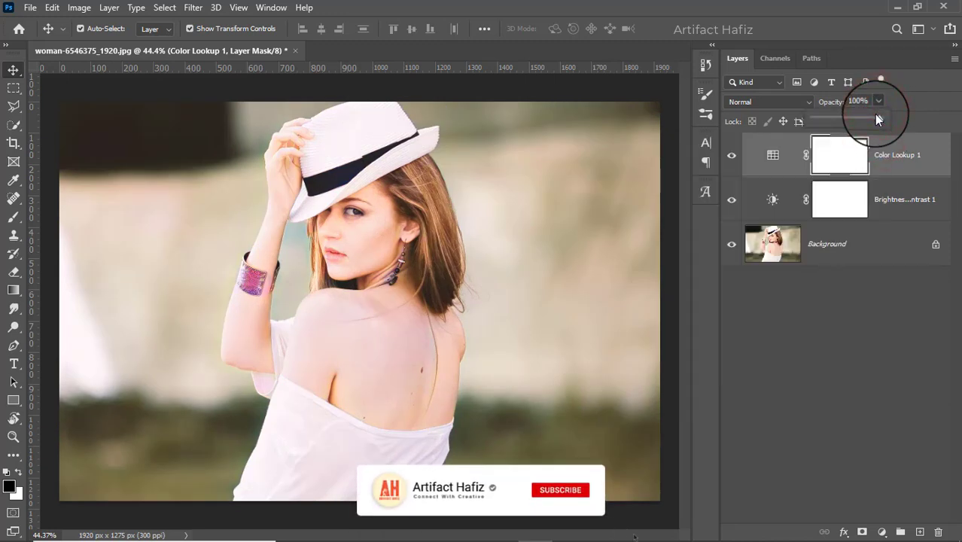
{"action": "left_click_drag", "start_coordinate": [875, 119], "coordinate": [821, 122]}
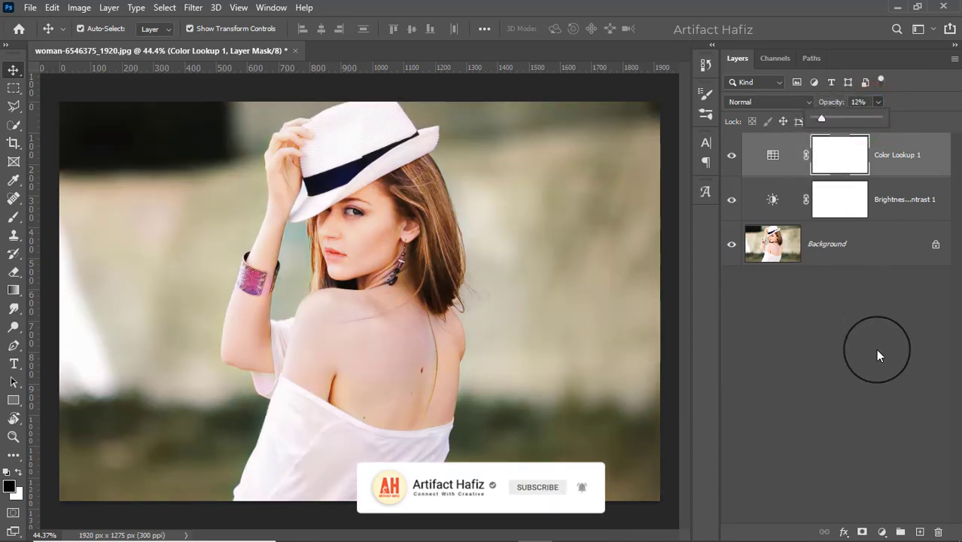
Step: Add a Curves adjustment layer with shadow and midtone points on the RGB curve and a slightly lowered highlight point
{"action": "left_click", "coordinate": [881, 532]}
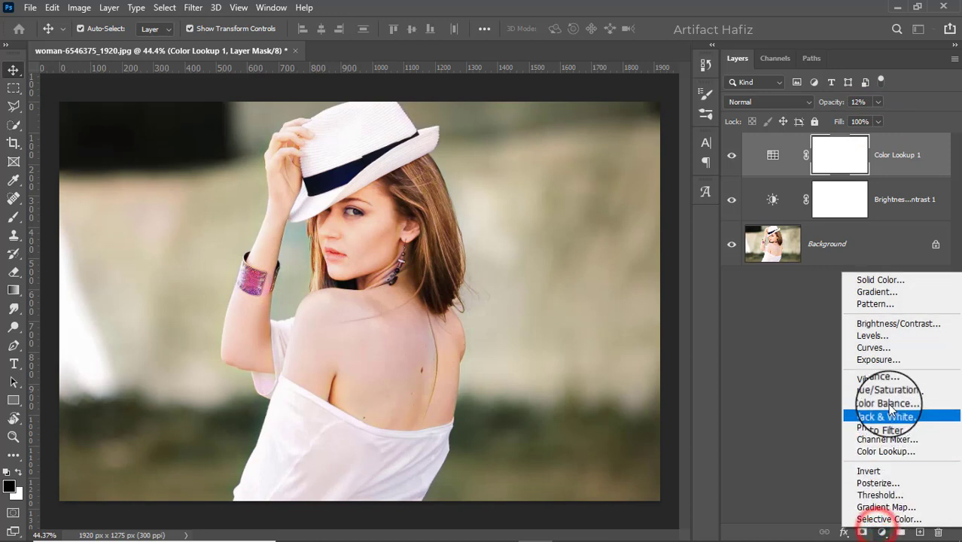
{"action": "left_click", "coordinate": [872, 348]}
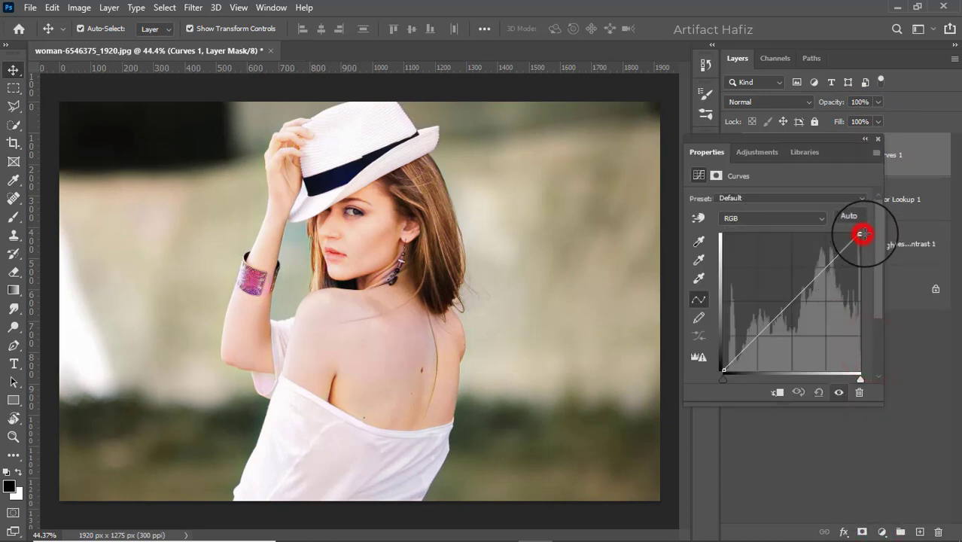
{"action": "mouse_move", "coordinate": [862, 234]}
{"action": "left_mouse_down"}
{"action": "mouse_move", "coordinate": [869, 269]}
{"action": "mouse_move", "coordinate": [867, 234]}
{"action": "left_mouse_up"}
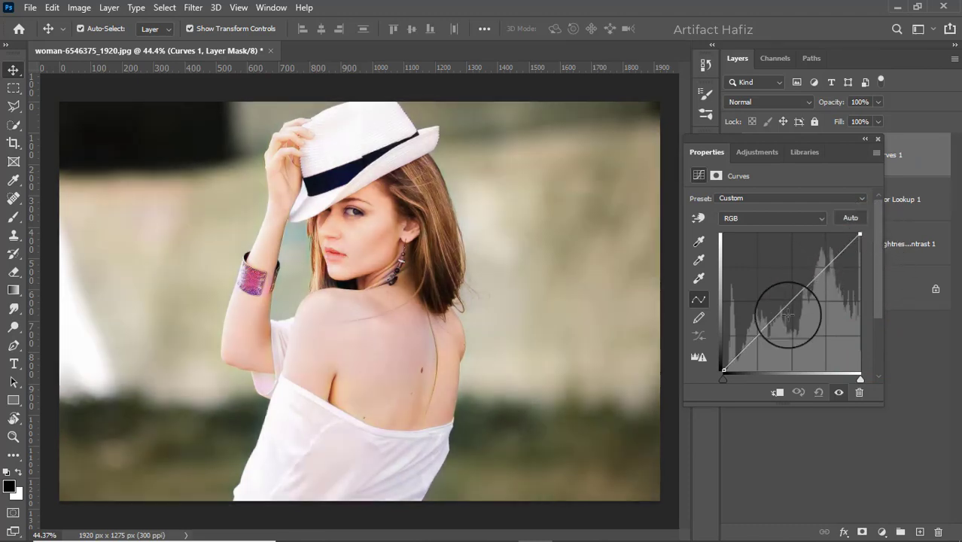
{"action": "left_click", "coordinate": [758, 337]}
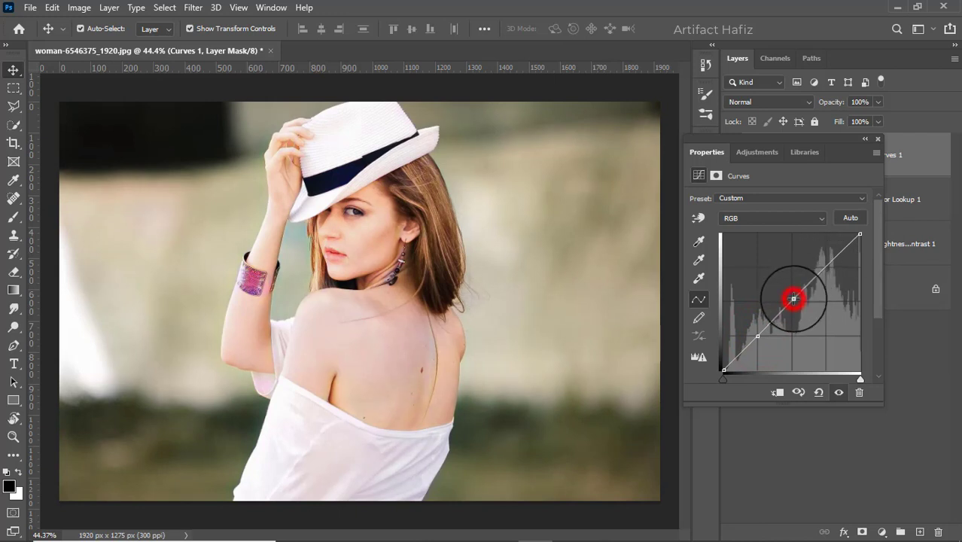
{"action": "left_click", "coordinate": [794, 299]}
{"action": "mouse_move", "coordinate": [823, 263]}
{"action": "left_mouse_down"}
{"action": "mouse_move", "coordinate": [838, 274]}
{"action": "mouse_move", "coordinate": [832, 265]}
{"action": "left_mouse_up"}
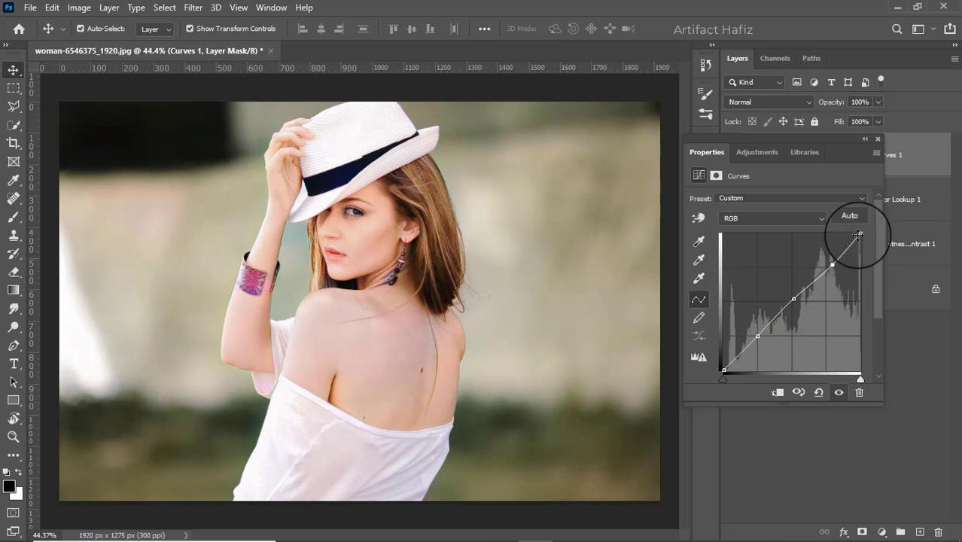
{"action": "mouse_move", "coordinate": [860, 234]}
{"action": "left_mouse_down"}
{"action": "mouse_move", "coordinate": [874, 237]}
{"action": "mouse_move", "coordinate": [860, 228]}
{"action": "mouse_move", "coordinate": [860, 251]}
{"action": "mouse_move", "coordinate": [858, 226]}
{"action": "left_mouse_up"}
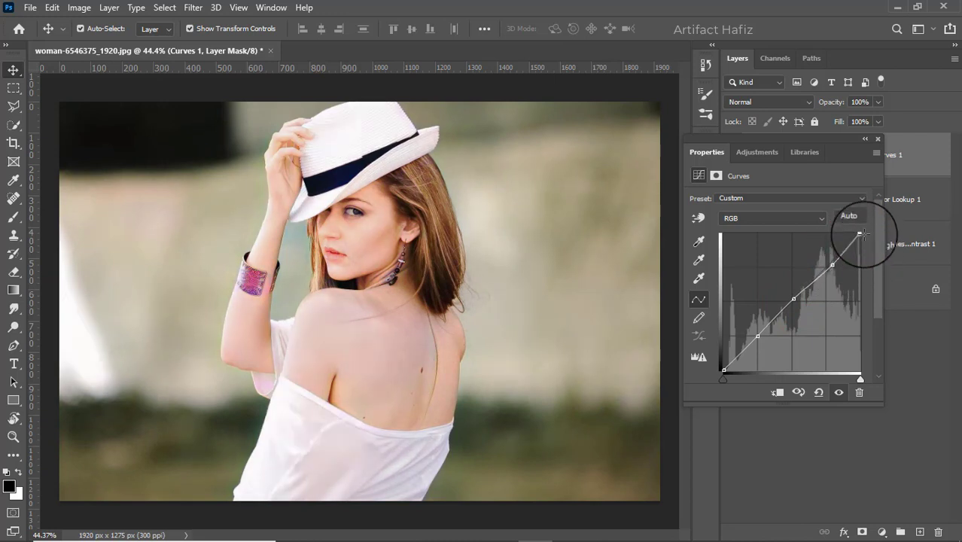
Step: Lower the midtone point of the RGB curve slightly and set the Curves layer's blend mode to Luminosity
{"action": "left_click", "coordinate": [796, 299]}
{"action": "left_click_drag", "start_coordinate": [796, 299], "coordinate": [799, 303]}
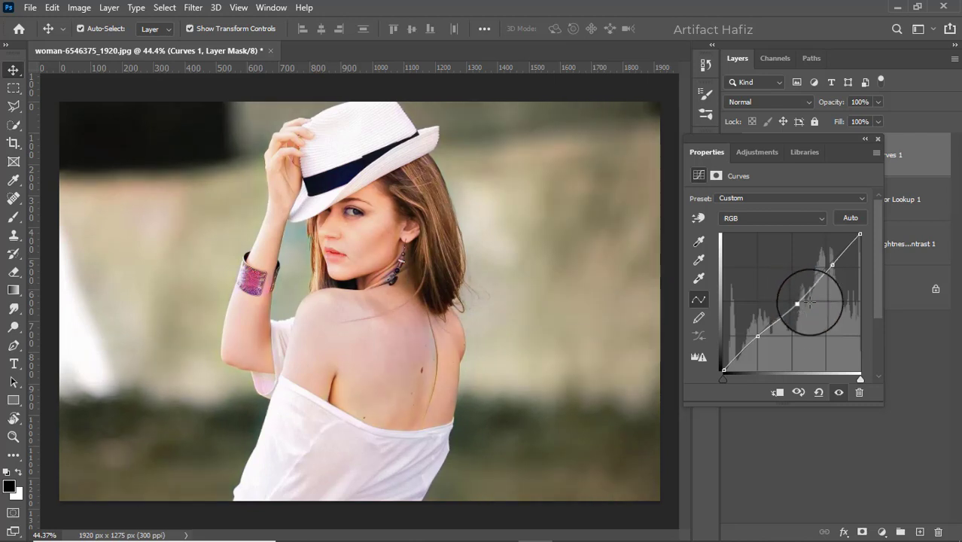
{"action": "left_click", "coordinate": [878, 139]}
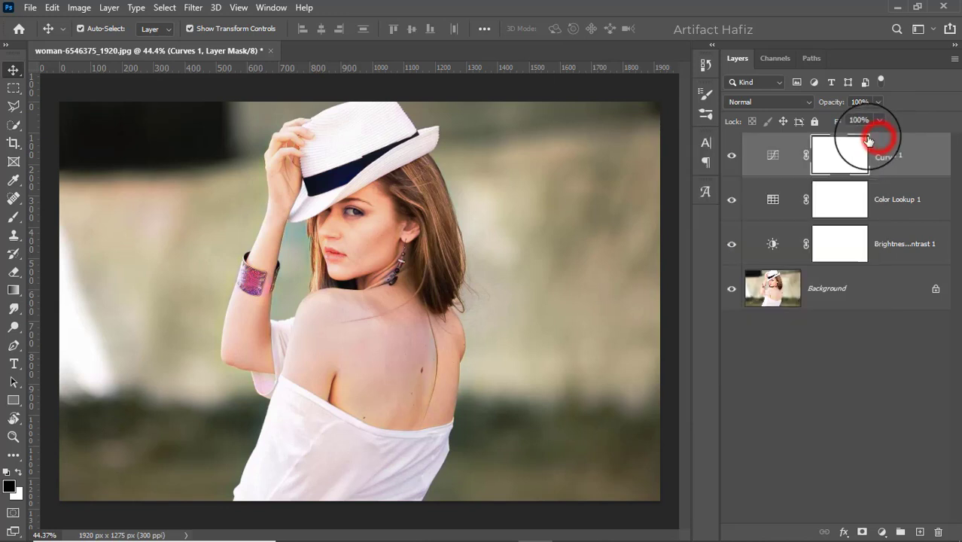
{"action": "left_click", "coordinate": [761, 99]}
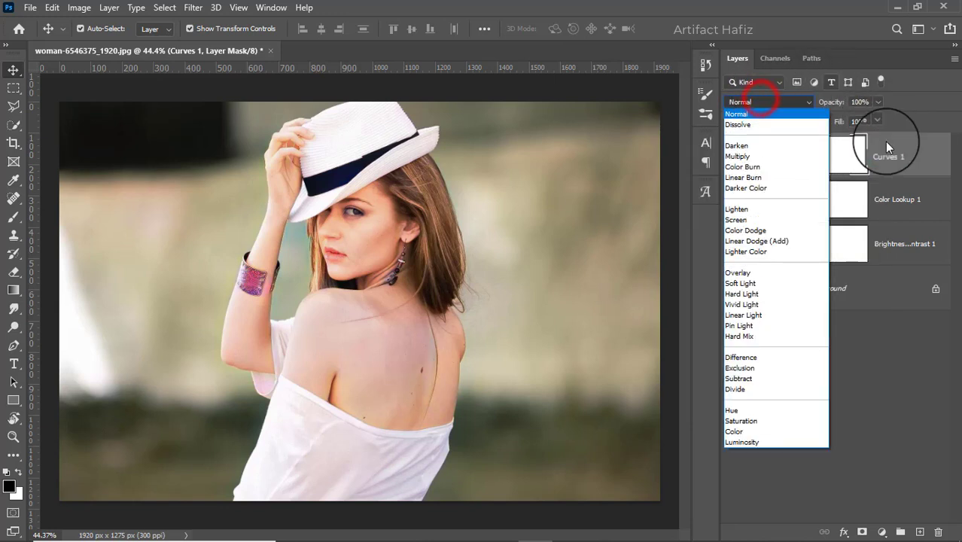
{"action": "left_click", "coordinate": [740, 442]}
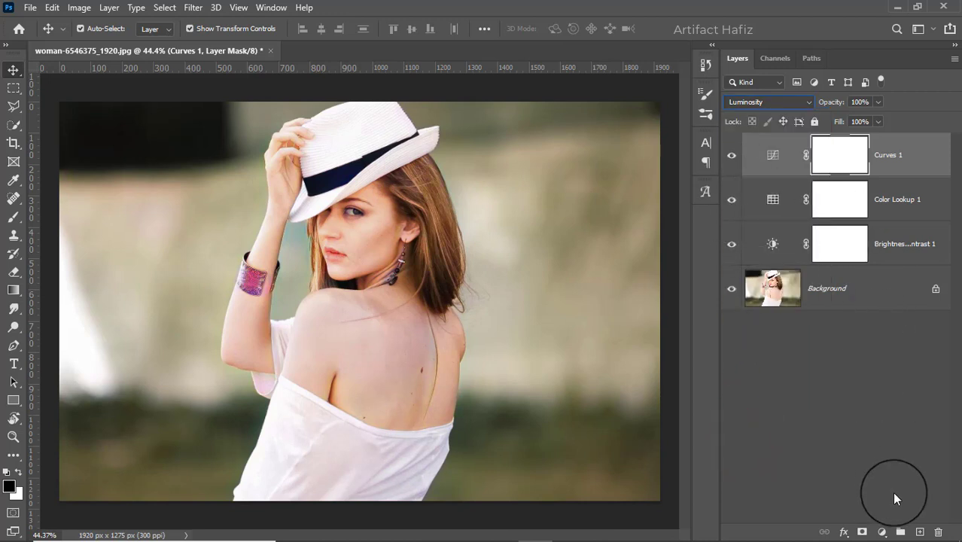
Step: Add a Levels adjustment layer with the black input level at 6 and the midtone level at 0.89
{"action": "left_click", "coordinate": [882, 532]}
{"action": "left_click", "coordinate": [872, 337]}
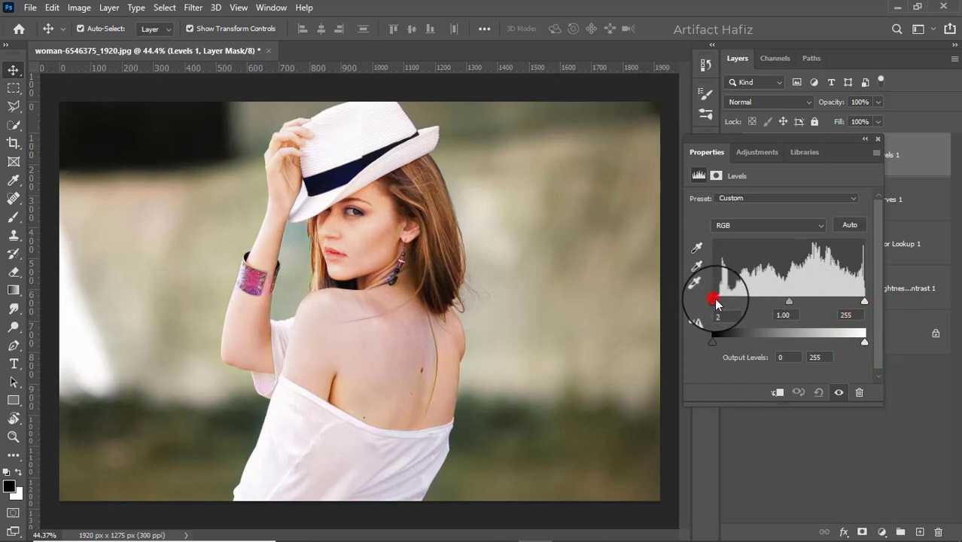
{"action": "left_click_drag", "start_coordinate": [791, 301], "coordinate": [800, 303]}
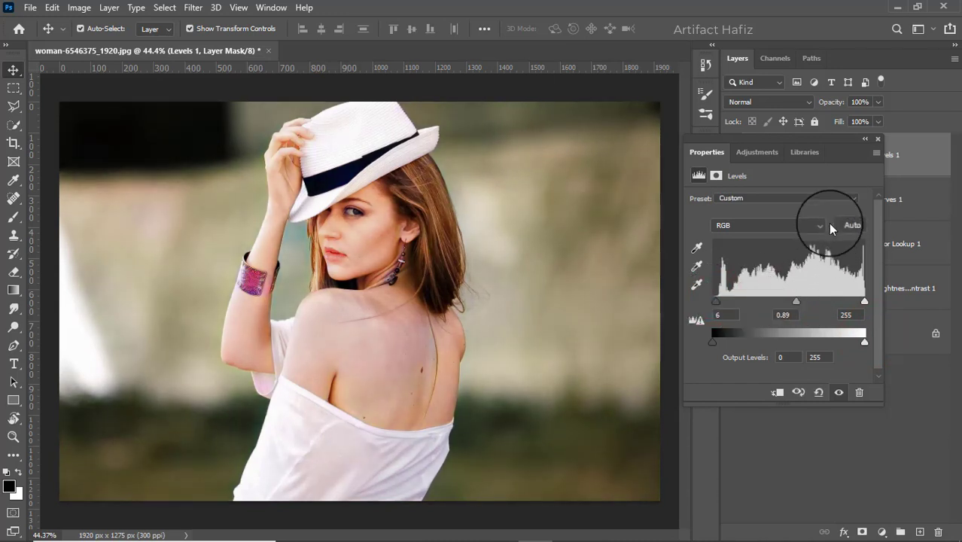
{"action": "left_click", "coordinate": [878, 138]}
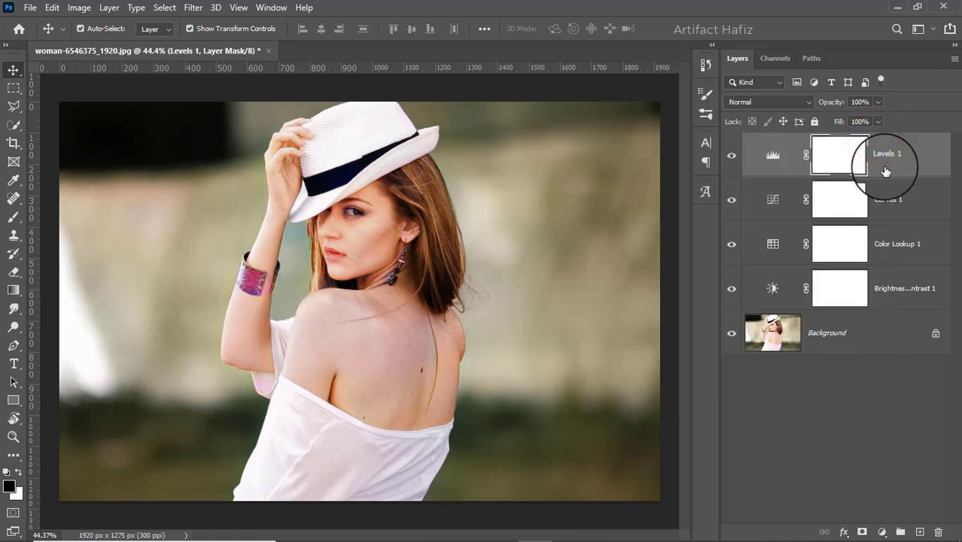
Step: Stamp all visible layers into a new top layer and convert it for Smart Filters
{"action": "key", "text": "ctrl+alt+shift+e"}
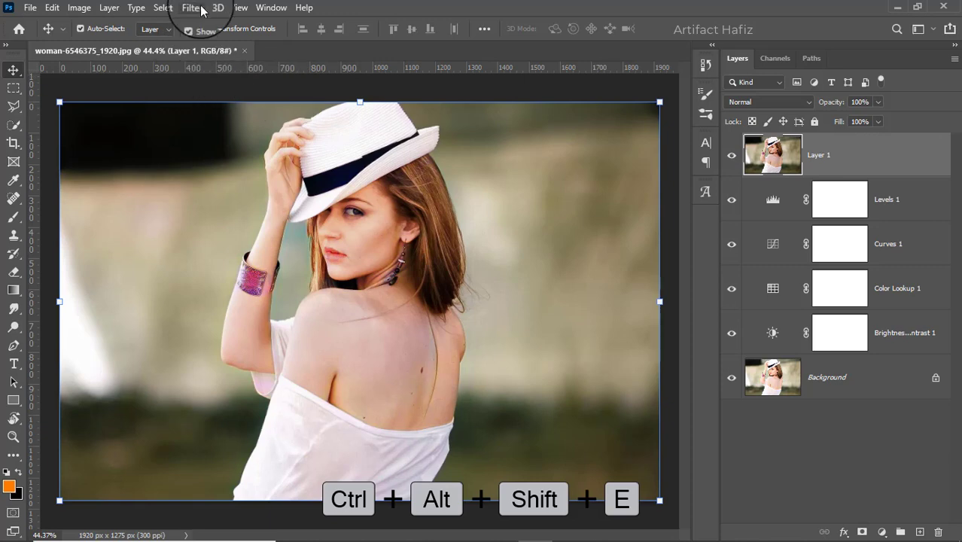
{"action": "left_click", "coordinate": [201, 11]}
{"action": "left_click", "coordinate": [190, 43]}
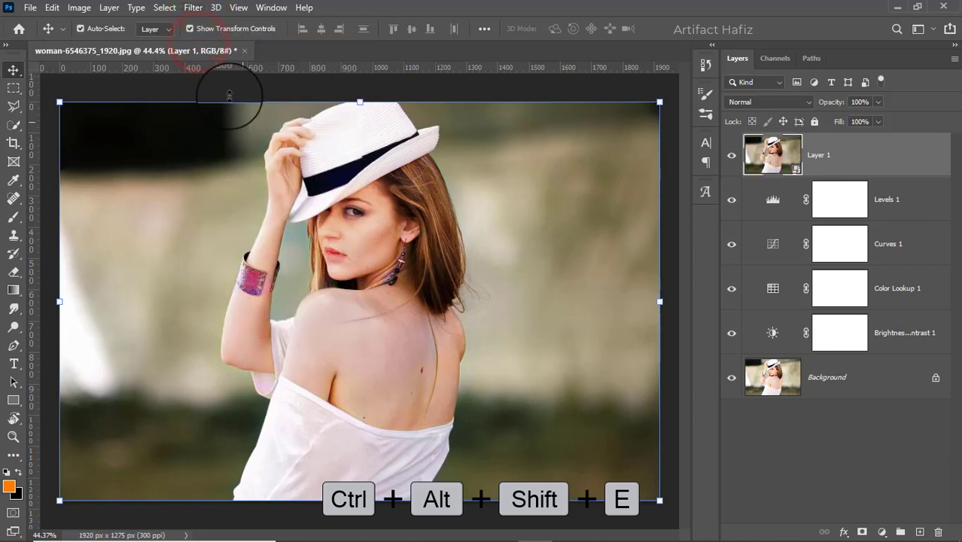
Step: Open the Camera Raw Filter and set Exposure -0.25, Contrast +3, Highlights -46, Shadows +10, Whites +51 and Blacks -4
{"action": "left_click", "coordinate": [192, 8]}
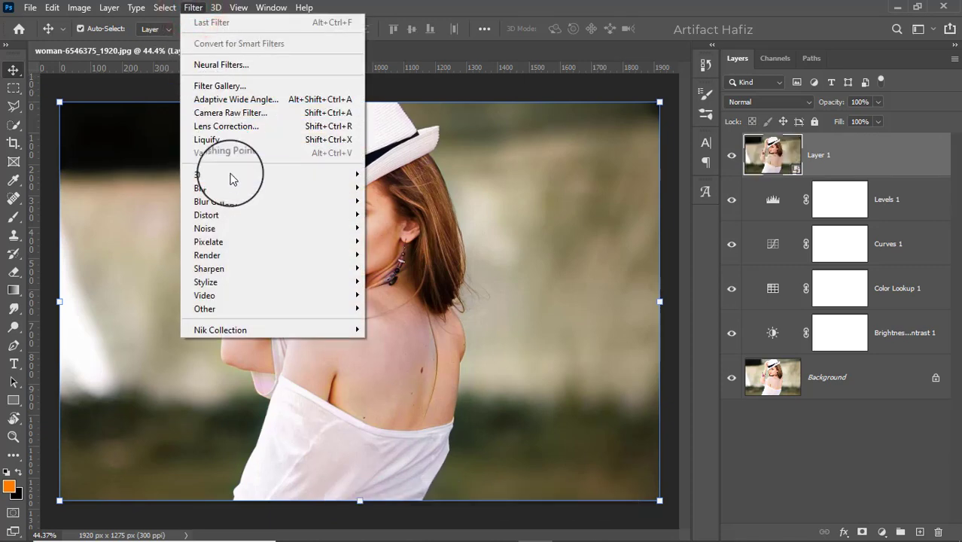
{"action": "left_click", "coordinate": [249, 113]}
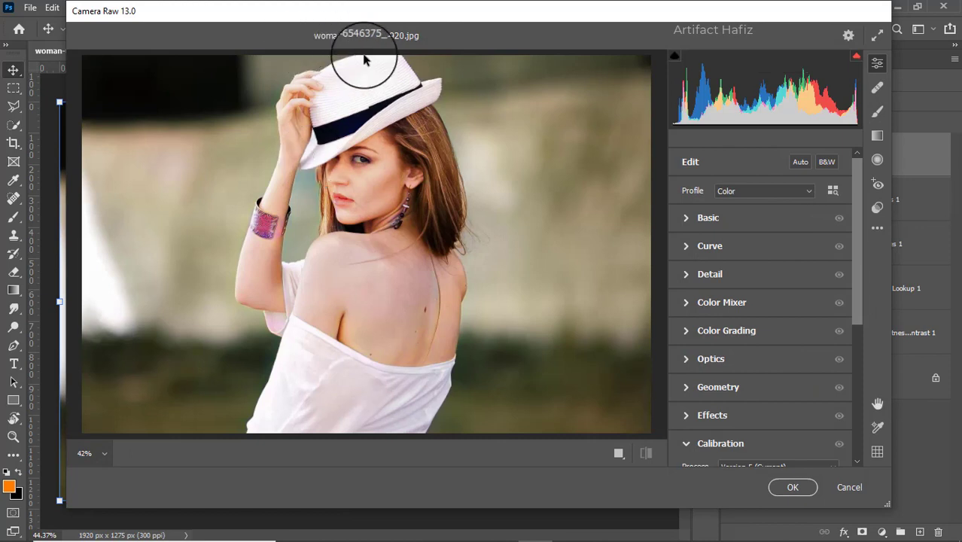
{"action": "left_click", "coordinate": [686, 216]}
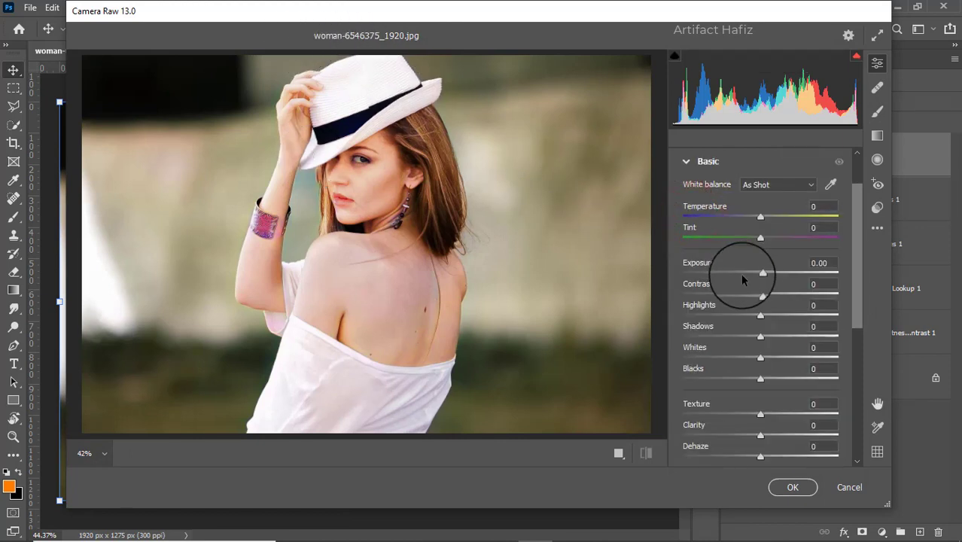
{"action": "left_click_drag", "start_coordinate": [759, 273], "coordinate": [757, 277]}
{"action": "left_click_drag", "start_coordinate": [761, 315], "coordinate": [798, 365]}
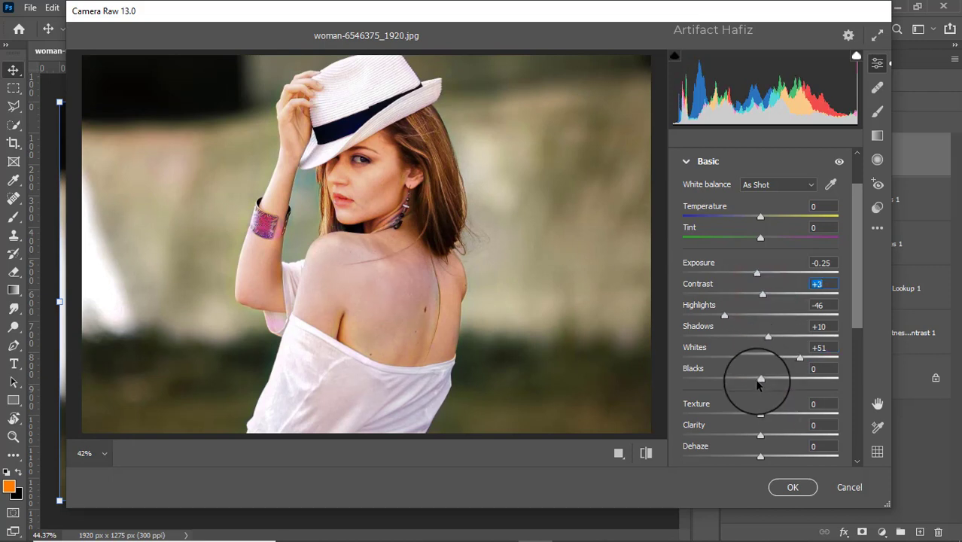
{"action": "mouse_move", "coordinate": [759, 379]}
{"action": "left_mouse_down"}
{"action": "mouse_move", "coordinate": [777, 380]}
{"action": "mouse_move", "coordinate": [757, 383]}
{"action": "left_mouse_up"}
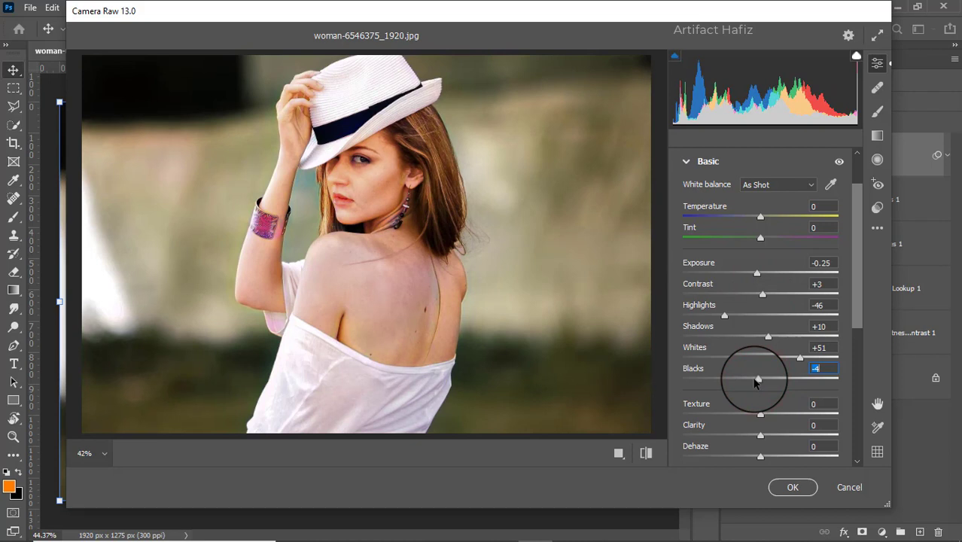
Step: Set the Camera Raw Texture to +3, Clarity to +25 and Dehaze to +5
{"action": "left_click_drag", "start_coordinate": [760, 421], "coordinate": [781, 450]}
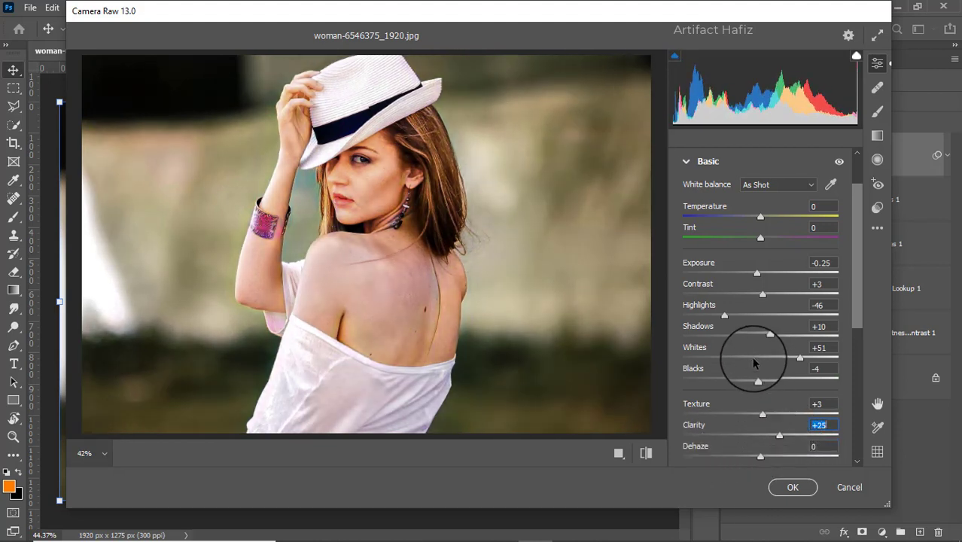
{"action": "scroll", "coordinate": [756, 359], "scroll_direction": "down", "scroll_amount": 3}
{"action": "scroll", "coordinate": [752, 356], "scroll_direction": "down", "scroll_amount": 1}
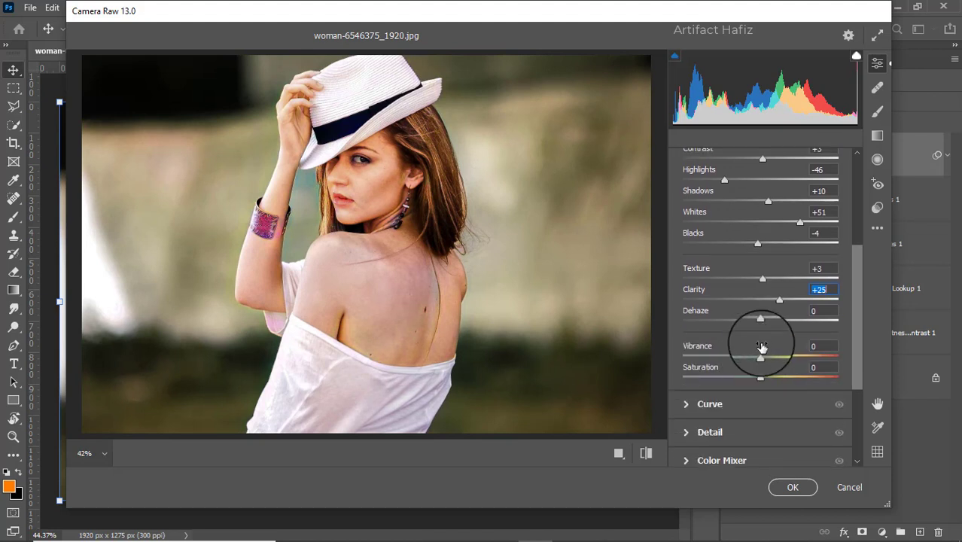
{"action": "mouse_move", "coordinate": [759, 322]}
{"action": "left_mouse_down"}
{"action": "mouse_move", "coordinate": [784, 322]}
{"action": "mouse_move", "coordinate": [765, 329]}
{"action": "left_mouse_up"}
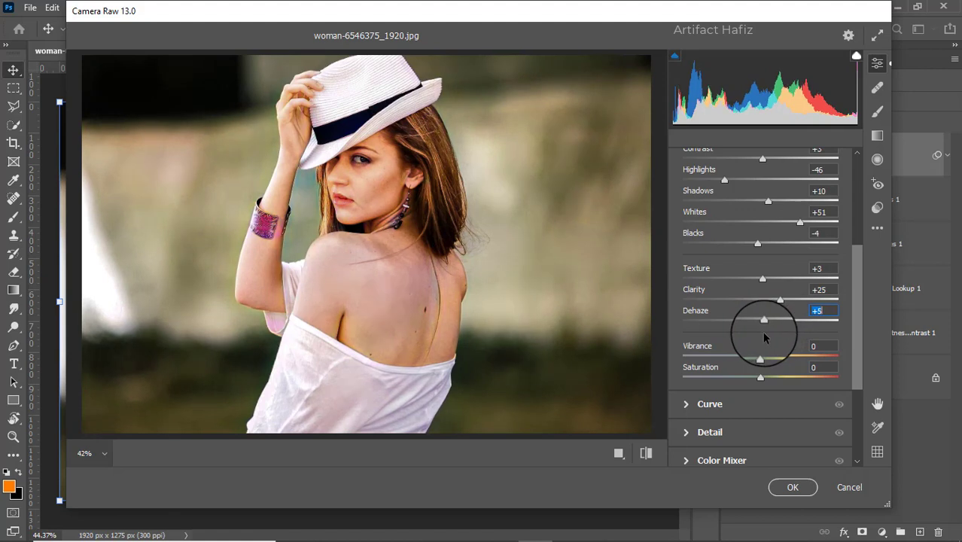
Step: Shape the main point curve: raise the black point to output 16 and add points at input 60, output 68 and input 190, output 198
{"action": "left_click", "coordinate": [700, 406]}
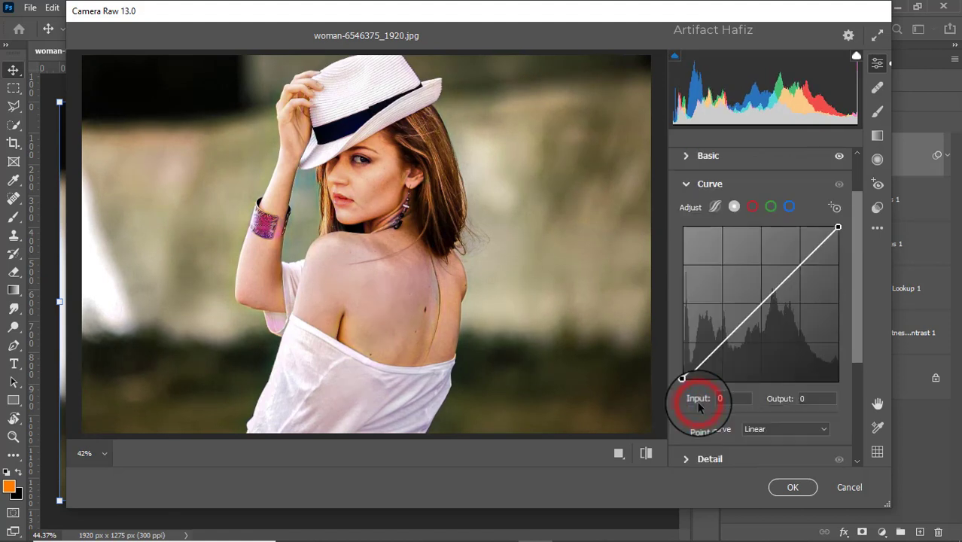
{"action": "left_click_drag", "start_coordinate": [683, 379], "coordinate": [684, 371]}
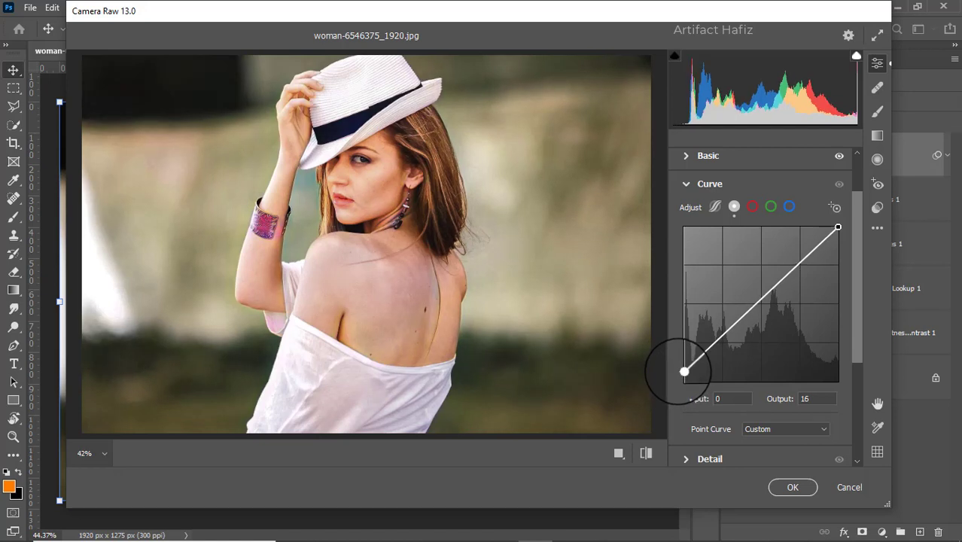
{"action": "left_click", "coordinate": [720, 335]}
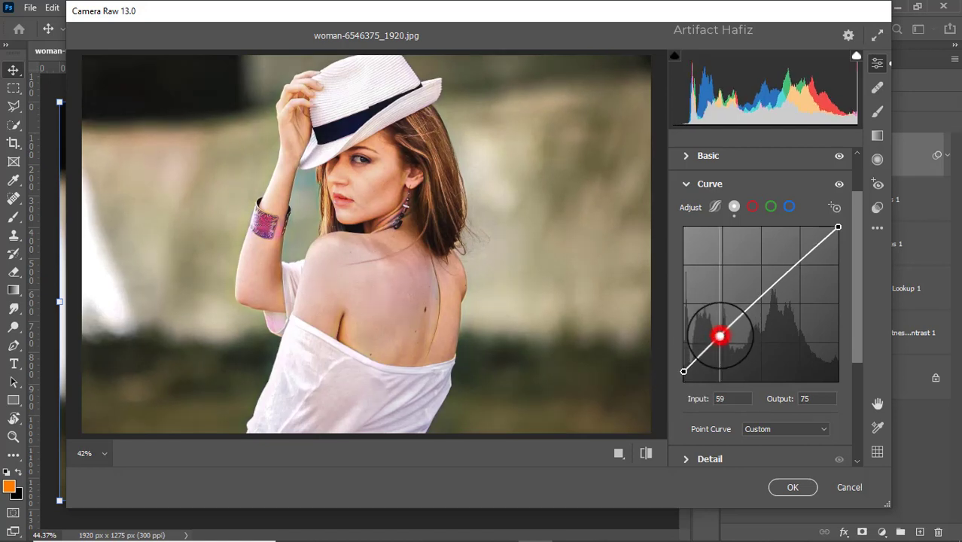
{"action": "left_click_drag", "start_coordinate": [720, 335], "coordinate": [720, 341]}
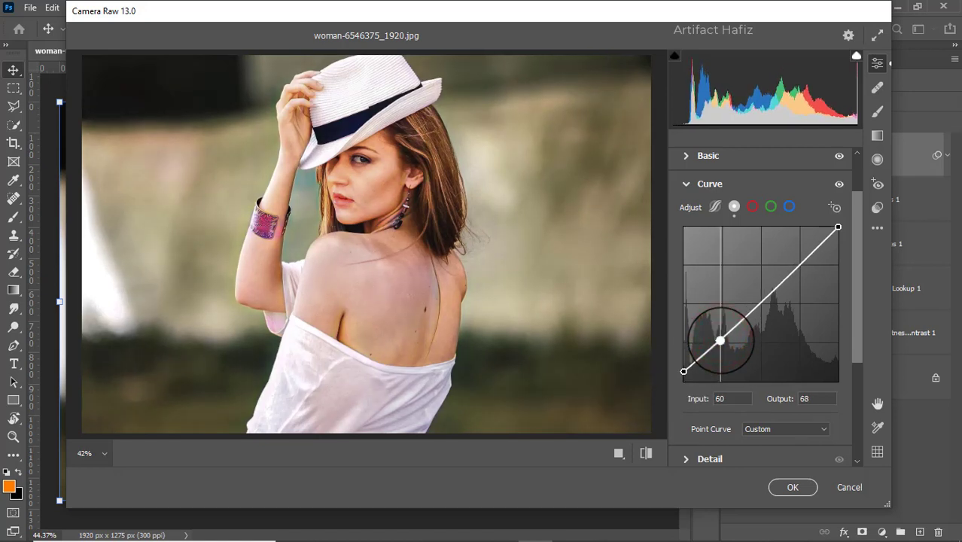
{"action": "left_click", "coordinate": [799, 263]}
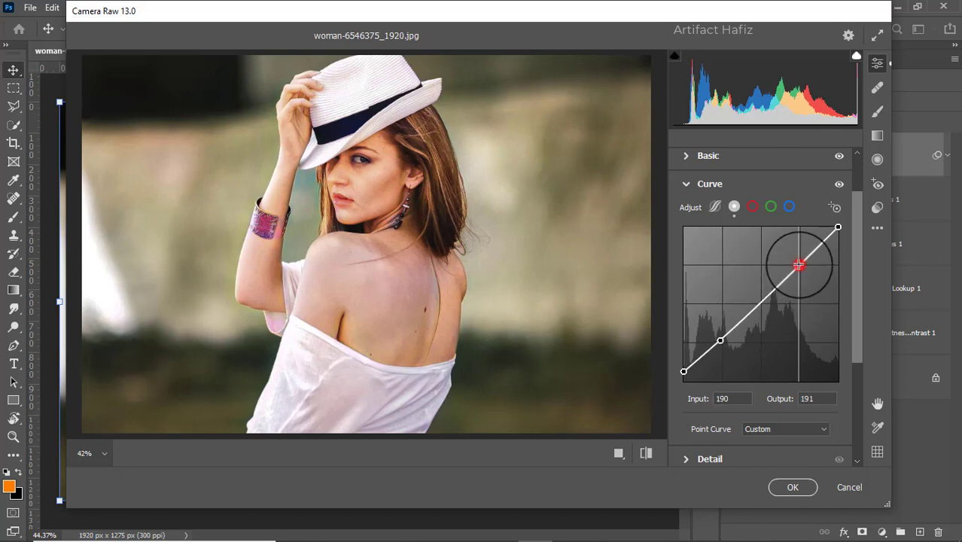
{"action": "left_click_drag", "start_coordinate": [799, 264], "coordinate": [799, 261]}
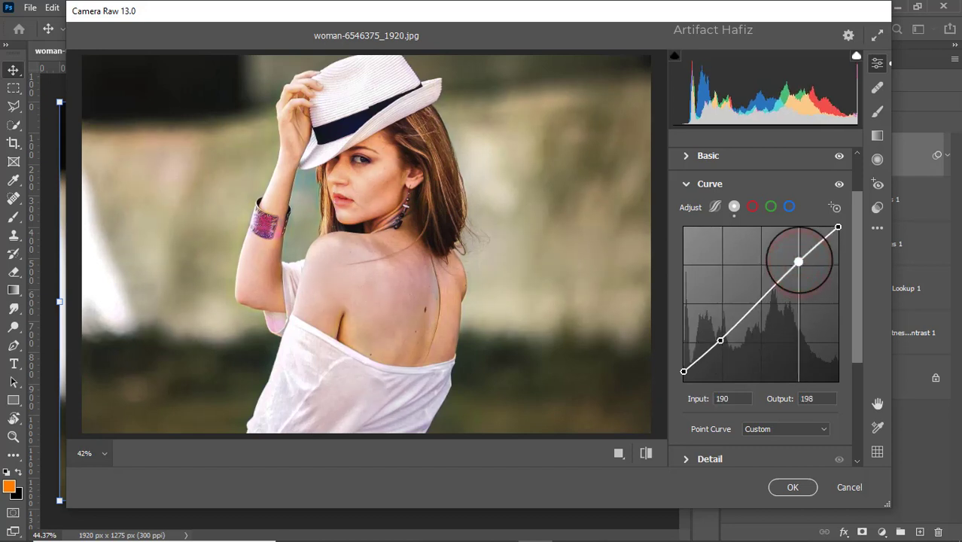
Step: Raise the black point of the blue channel's point curve to output 14
{"action": "left_click", "coordinate": [789, 206]}
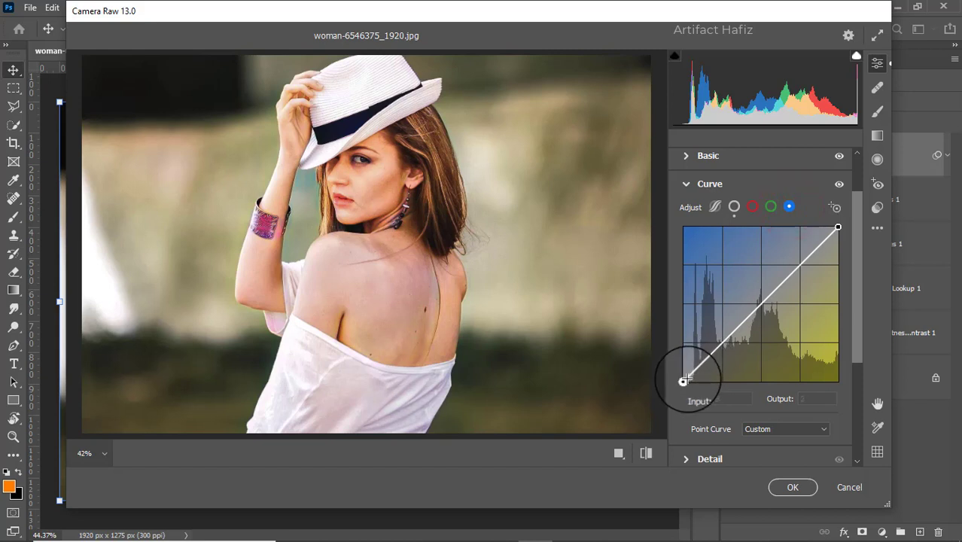
{"action": "left_click_drag", "start_coordinate": [682, 383], "coordinate": [663, 372]}
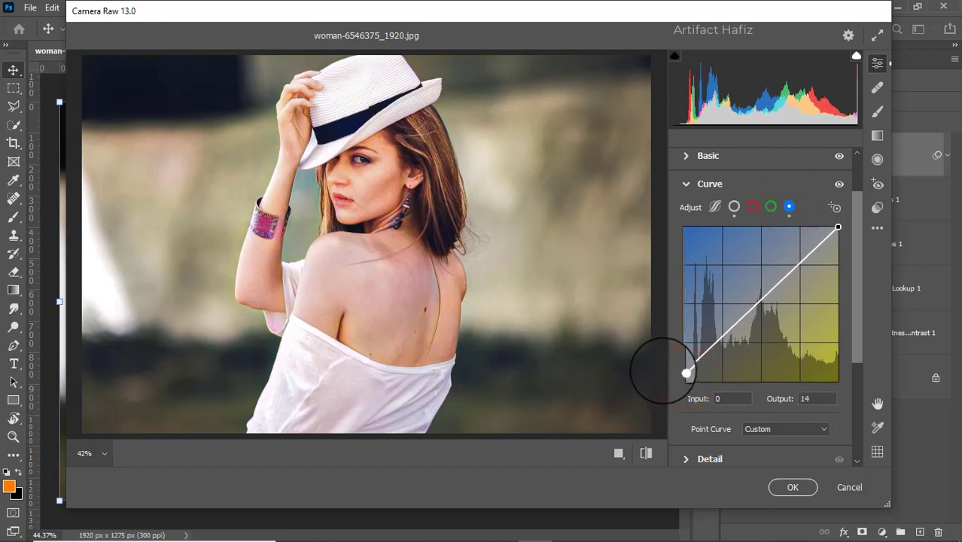
Step: Set the Detail adjustments to Sharpening 10, Noise Reduction 20 and Color Noise Reduction 12
{"action": "scroll", "coordinate": [700, 339], "scroll_direction": "down", "scroll_amount": 5}
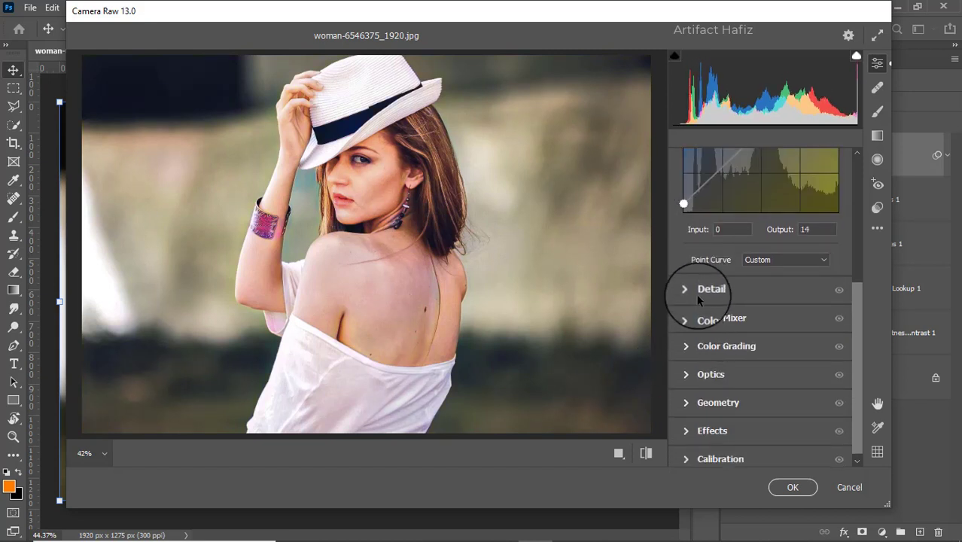
{"action": "left_click", "coordinate": [698, 292]}
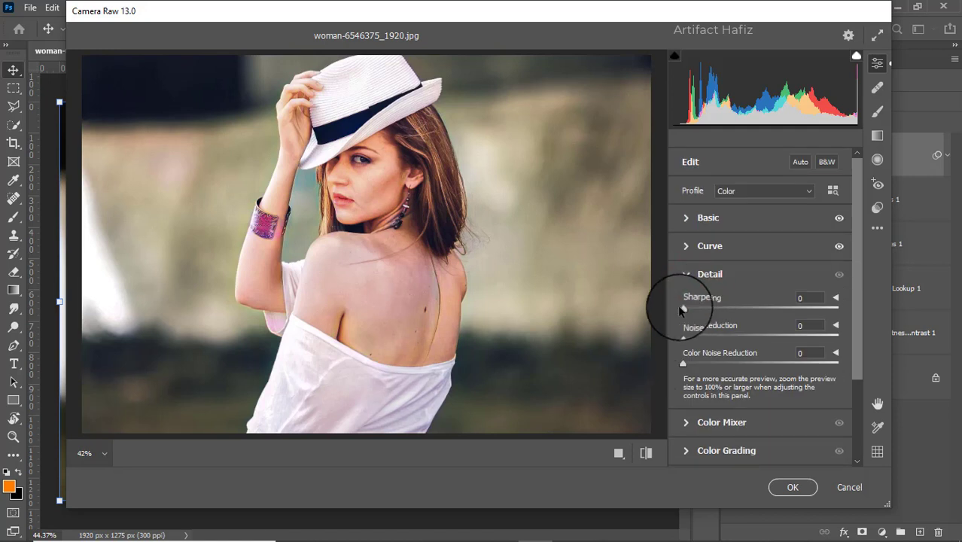
{"action": "left_click_drag", "start_coordinate": [682, 309], "coordinate": [693, 308]}
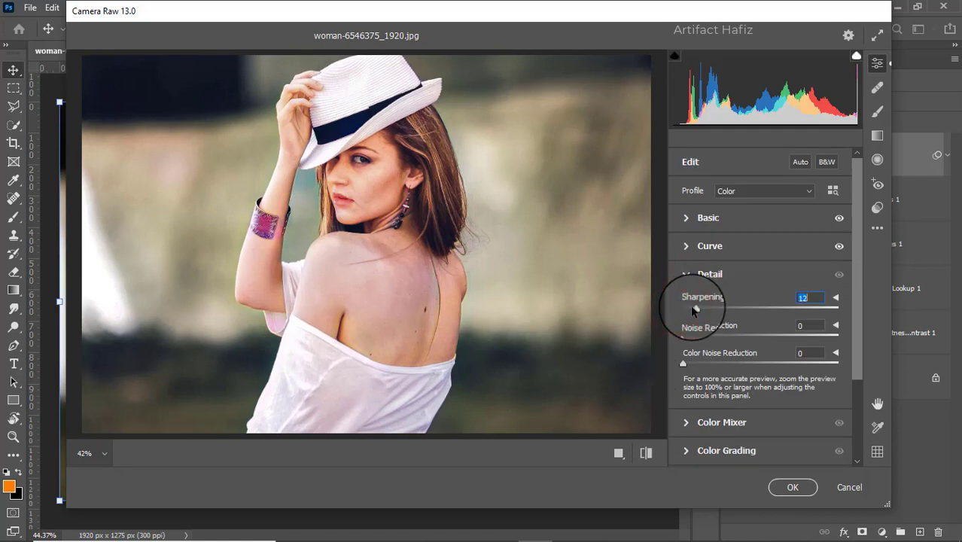
{"action": "left_click_drag", "start_coordinate": [683, 335], "coordinate": [711, 344]}
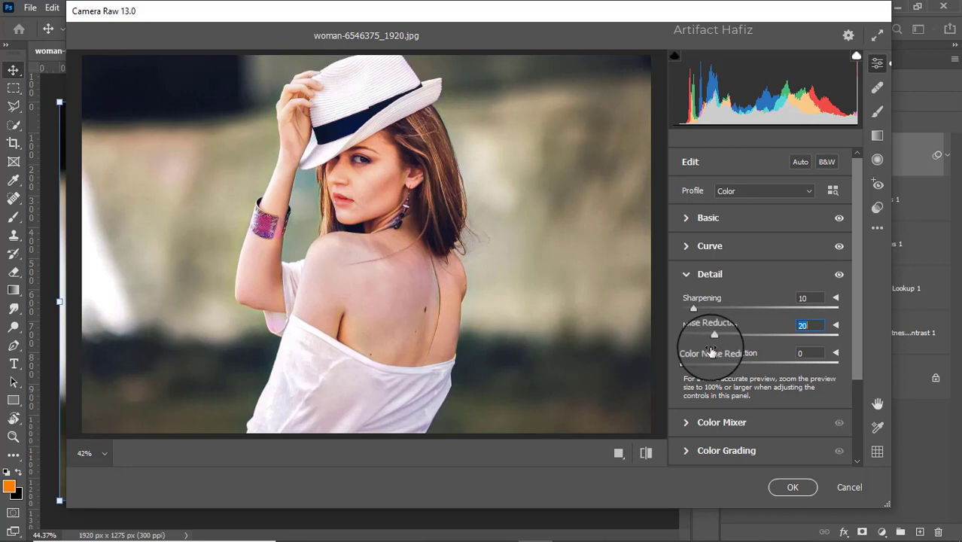
{"action": "scroll", "coordinate": [711, 351], "scroll_direction": "down", "scroll_amount": 1}
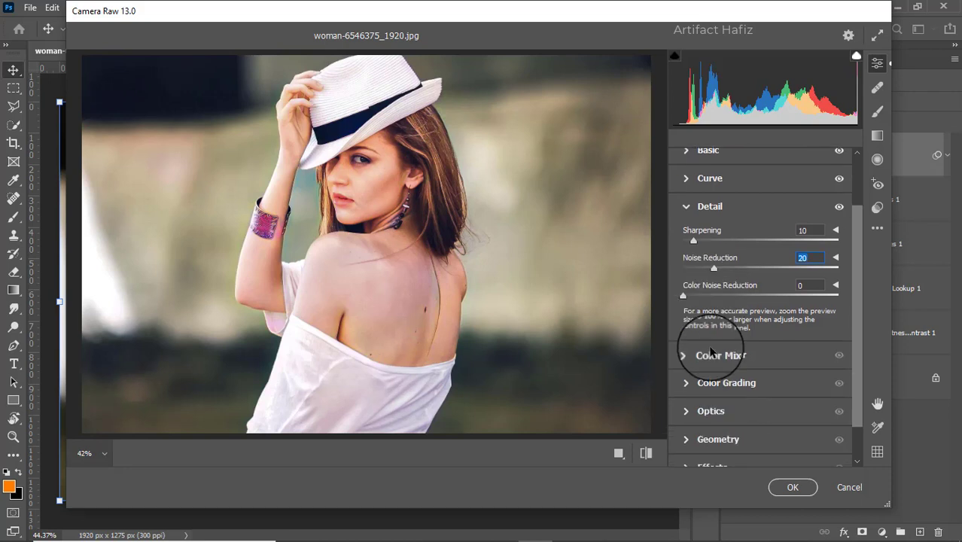
{"action": "left_click_drag", "start_coordinate": [684, 295], "coordinate": [695, 296]}
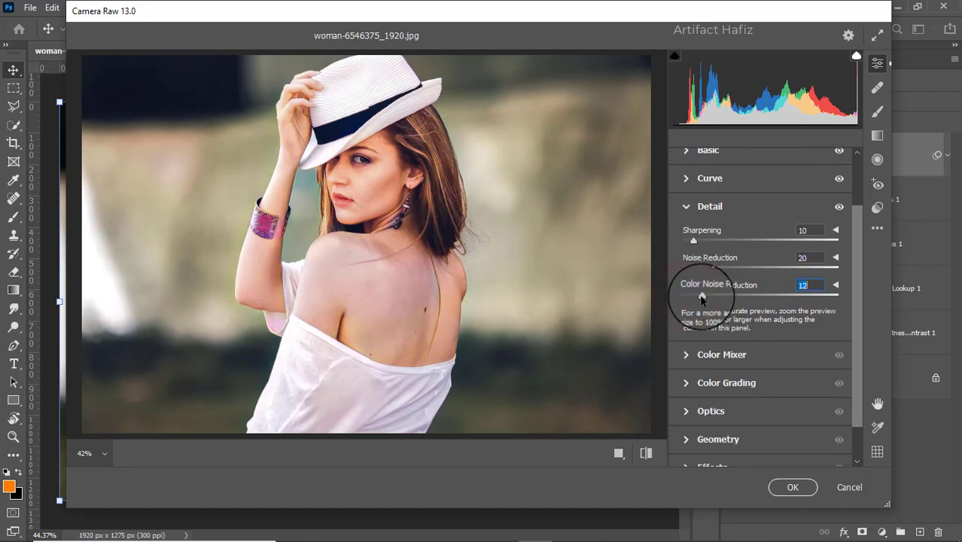
Step: Set the Color Mixer HSL saturation to Reds +5, Oranges -11, Yellows -58, Greens -100, Aquas +8 and Blues +11
{"action": "left_click", "coordinate": [694, 354]}
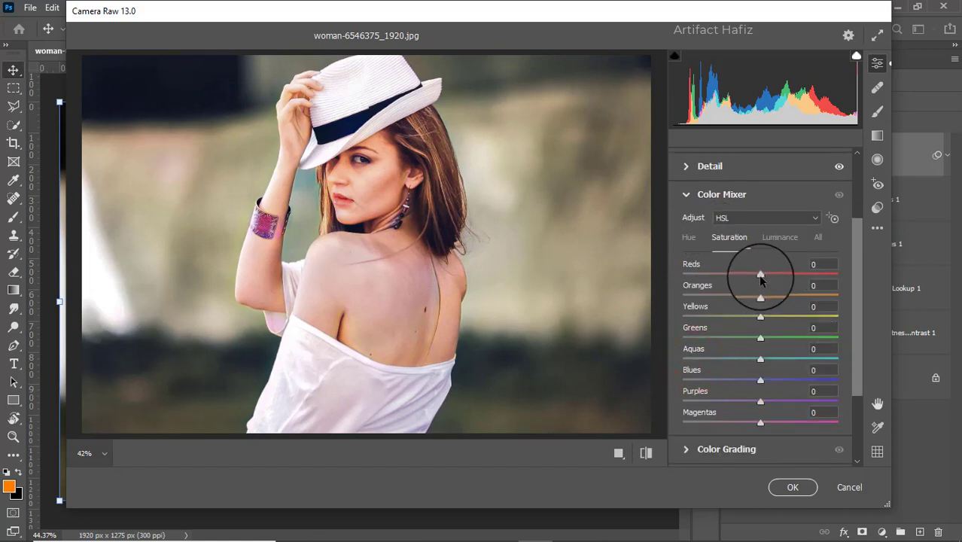
{"action": "left_click_drag", "start_coordinate": [760, 273], "coordinate": [728, 295]}
{"action": "left_click_drag", "start_coordinate": [783, 316], "coordinate": [719, 323]}
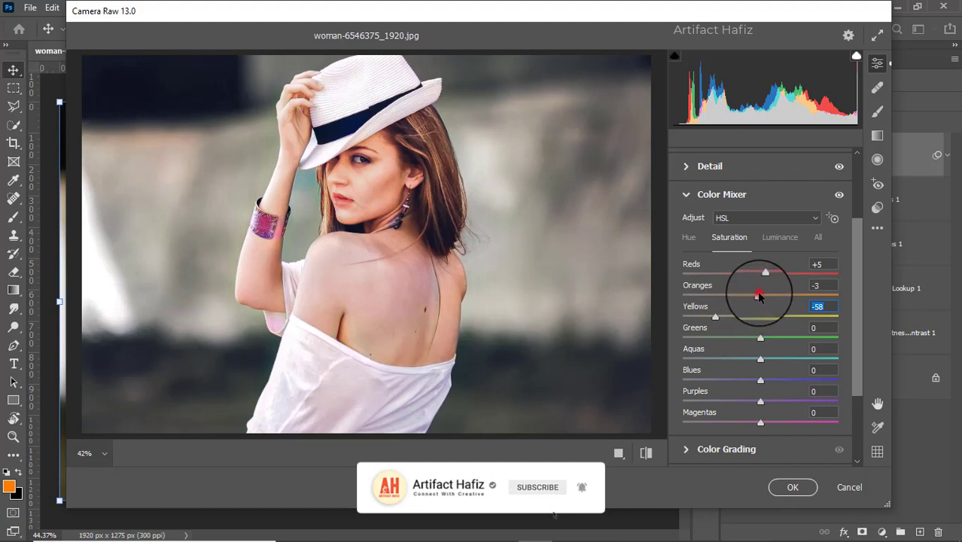
{"action": "left_click_drag", "start_coordinate": [757, 295], "coordinate": [752, 295]}
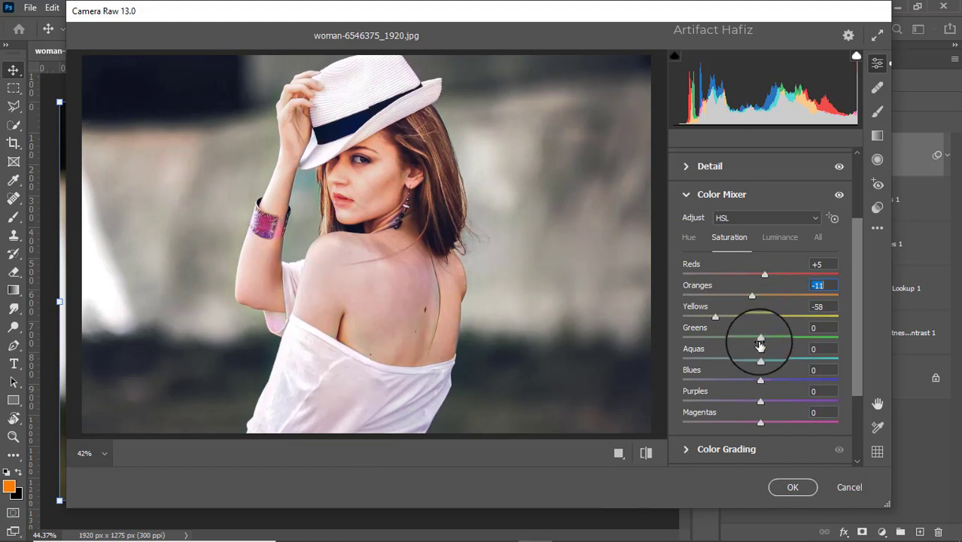
{"action": "left_click_drag", "start_coordinate": [760, 340], "coordinate": [655, 334]}
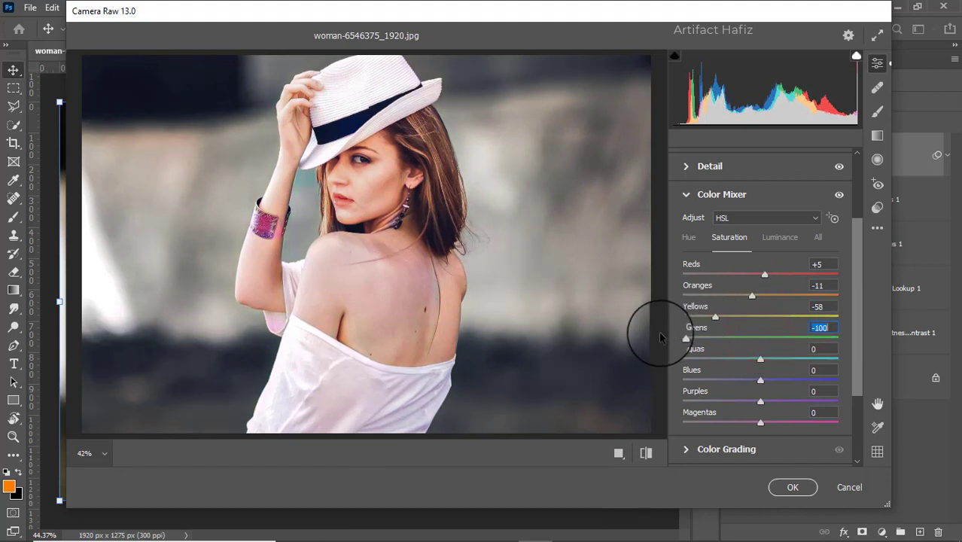
{"action": "left_click_drag", "start_coordinate": [756, 360], "coordinate": [769, 380]}
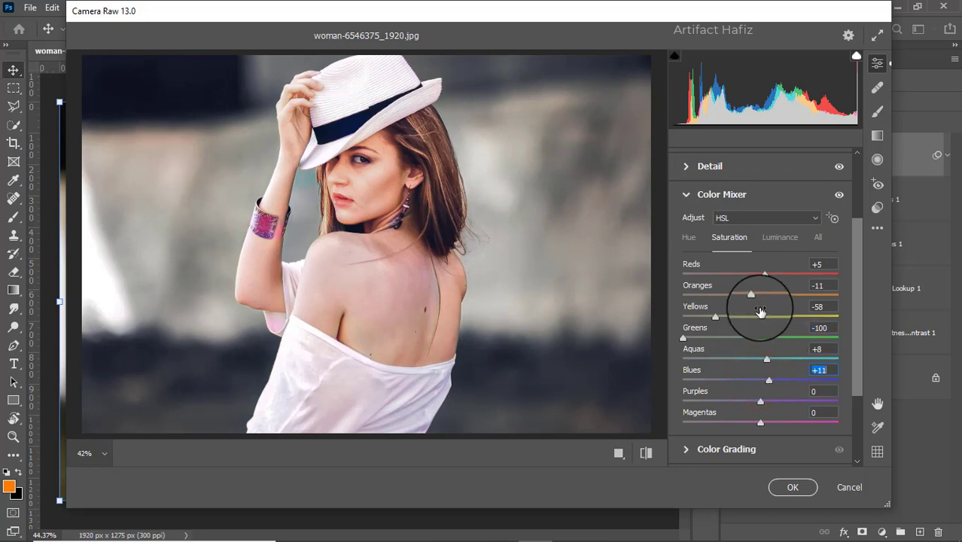
Step: Set the Color Mixer luminance of Reds to +1 and the hue of both Blues and Aquas to -100
{"action": "left_click", "coordinate": [770, 239]}
{"action": "left_click_drag", "start_coordinate": [760, 274], "coordinate": [763, 296]}
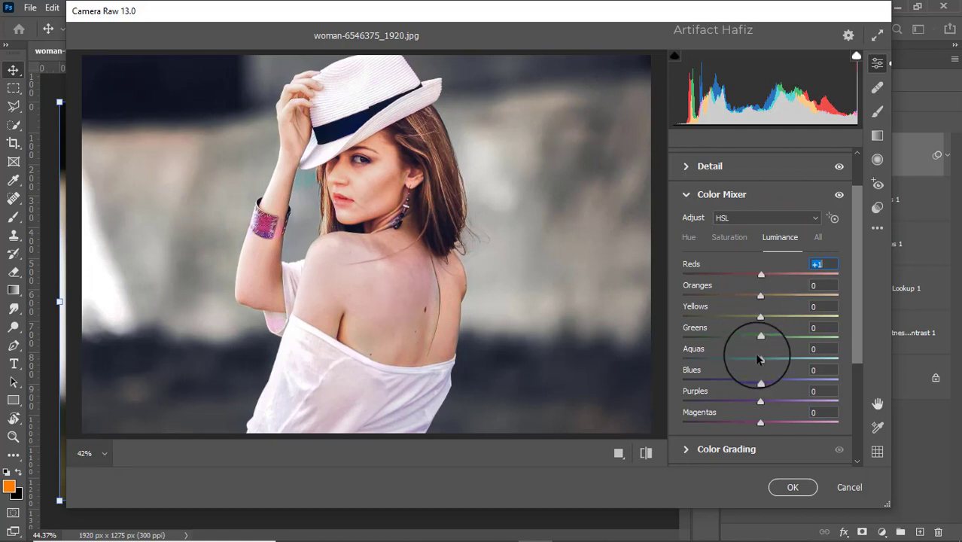
{"action": "left_click_drag", "start_coordinate": [761, 339], "coordinate": [673, 383]}
{"action": "left_click", "coordinate": [689, 235]}
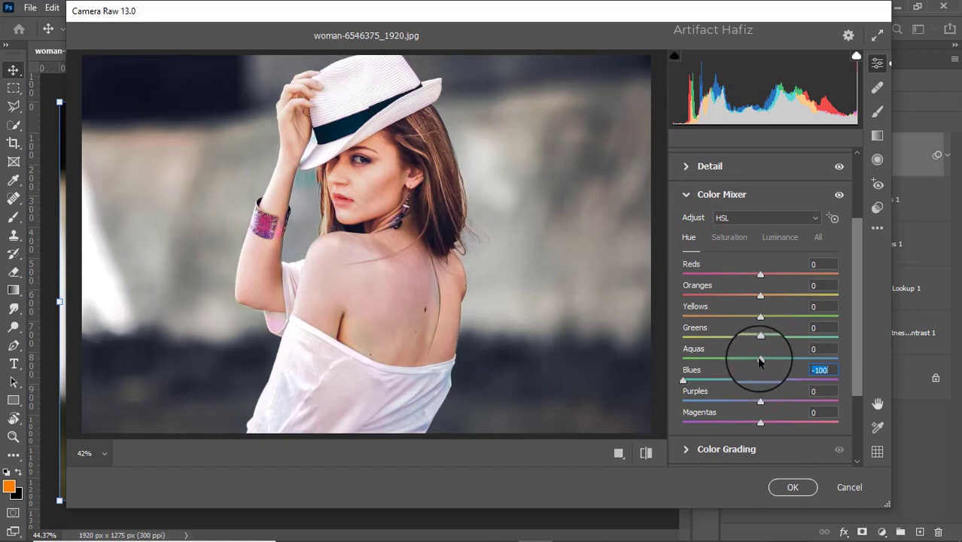
{"action": "left_click_drag", "start_coordinate": [760, 358], "coordinate": [655, 361]}
Step: Color grade the shadows with hue 189, saturation 13 and the highlights with hue 92, saturation 8
{"action": "scroll", "coordinate": [723, 381], "scroll_direction": "down", "scroll_amount": 1}
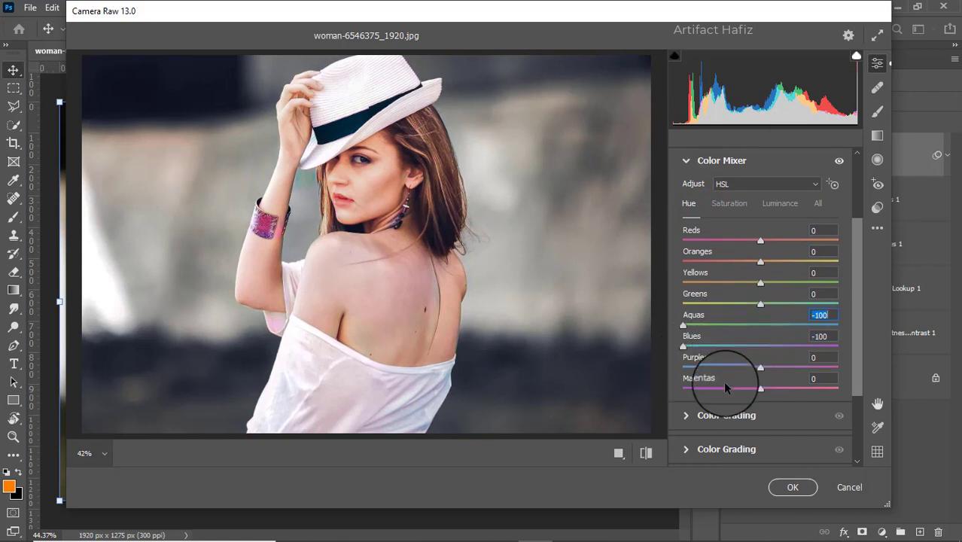
{"action": "left_click", "coordinate": [686, 415]}
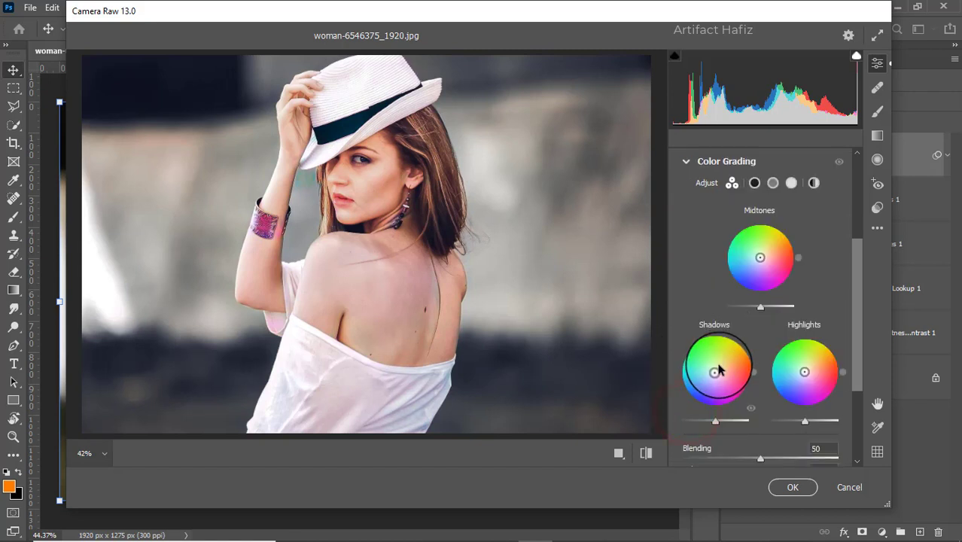
{"action": "left_click_drag", "start_coordinate": [715, 372], "coordinate": [677, 385]}
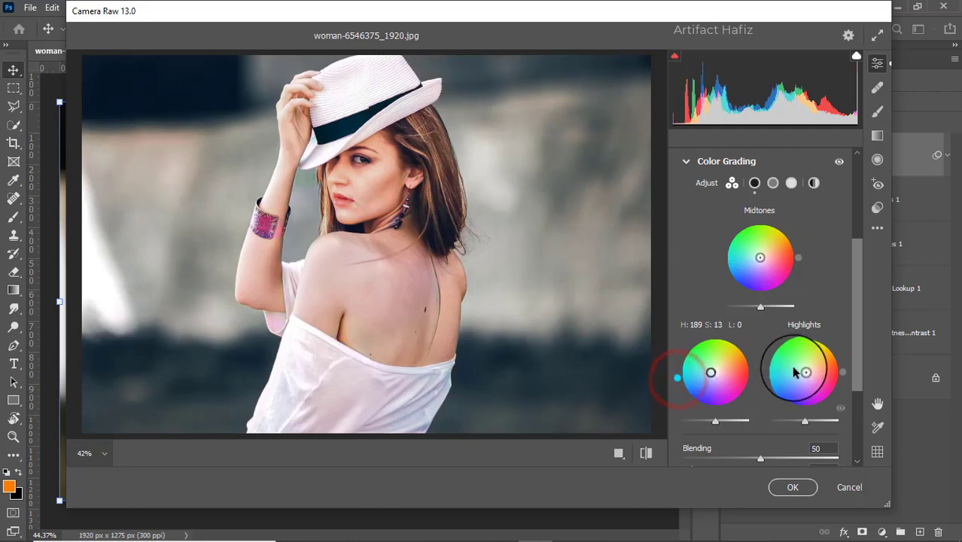
{"action": "left_click_drag", "start_coordinate": [805, 372], "coordinate": [816, 325]}
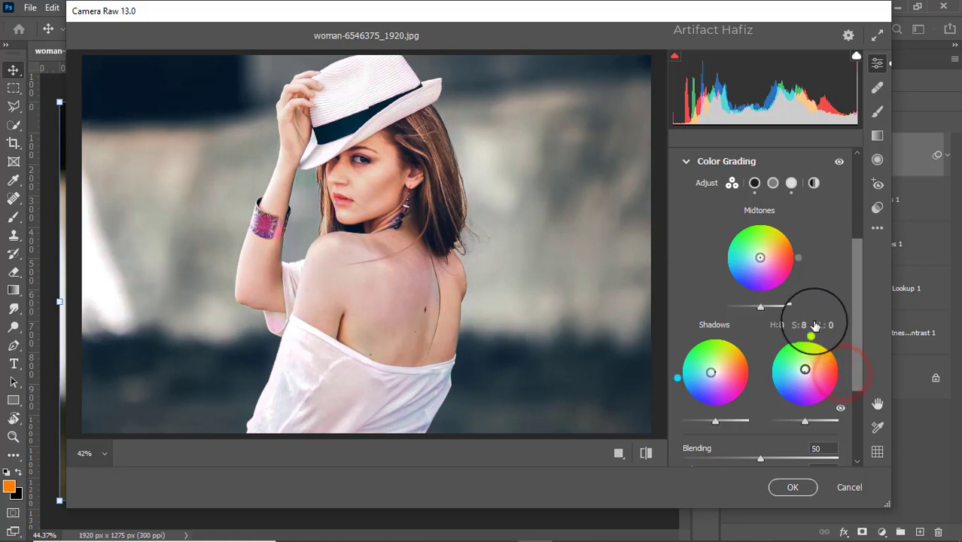
Step: Add a slight dark vignette by setting Vignetting to -5 in the Effects adjustments
{"action": "scroll", "coordinate": [812, 325], "scroll_direction": "down", "scroll_amount": 1}
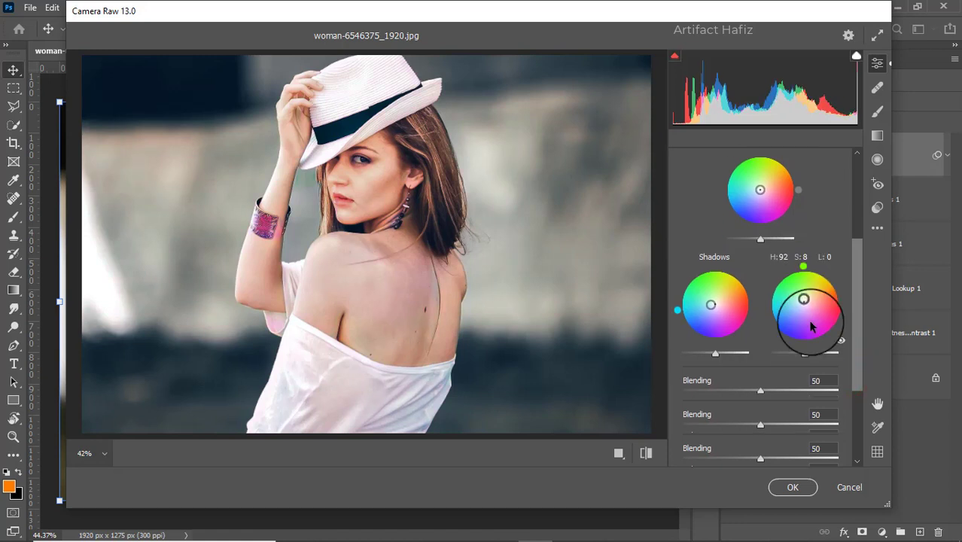
{"action": "scroll", "coordinate": [812, 326], "scroll_direction": "down", "scroll_amount": 2}
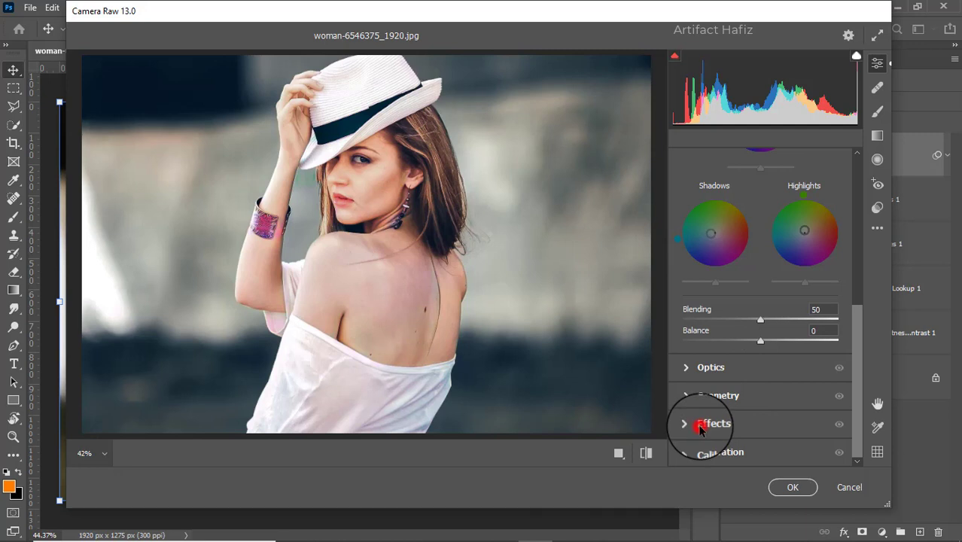
{"action": "left_click", "coordinate": [700, 426]}
{"action": "left_click_drag", "start_coordinate": [759, 308], "coordinate": [757, 313]}
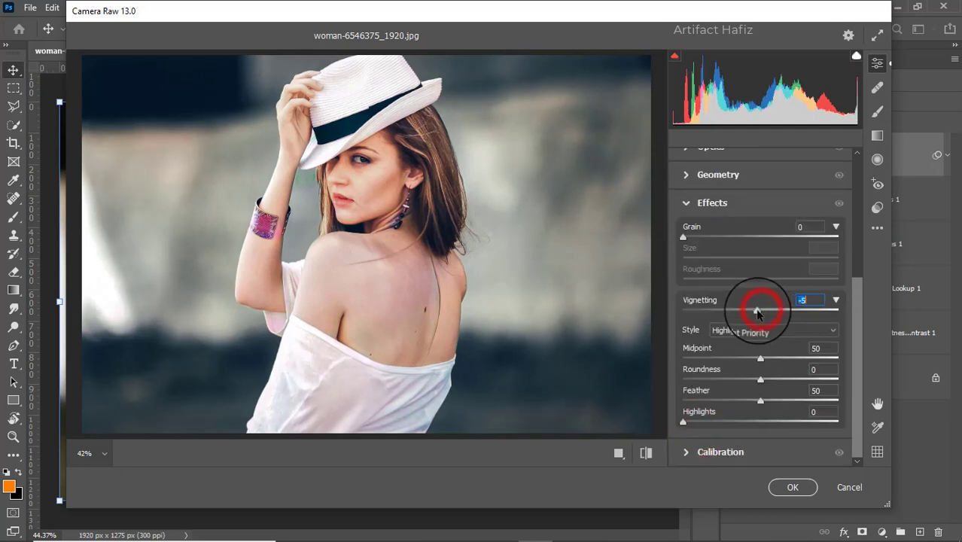
Step: Calibrate the primaries' saturation to Red -5, Green +3 and Blue +3, and apply the Camera Raw Filter
{"action": "left_click", "coordinate": [715, 453]}
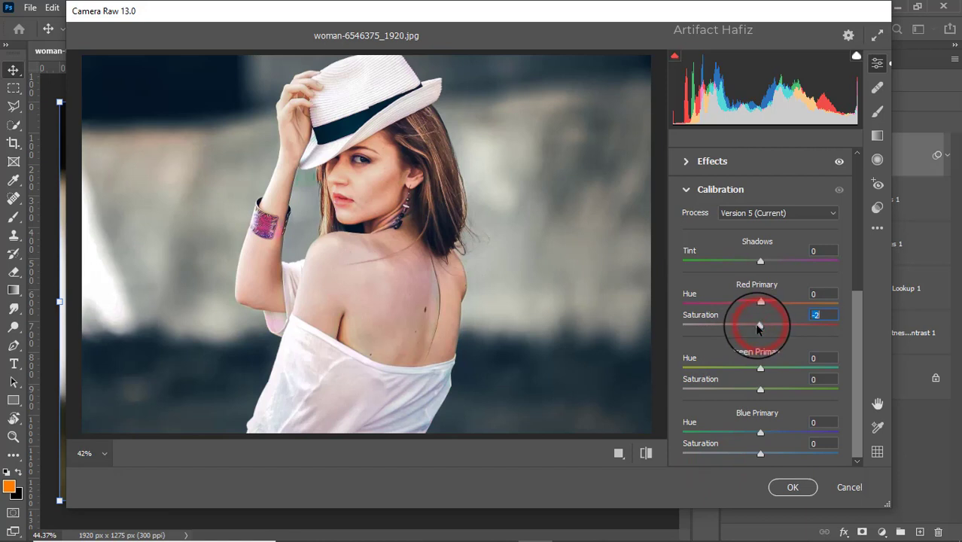
{"action": "left_click_drag", "start_coordinate": [759, 327], "coordinate": [757, 329]}
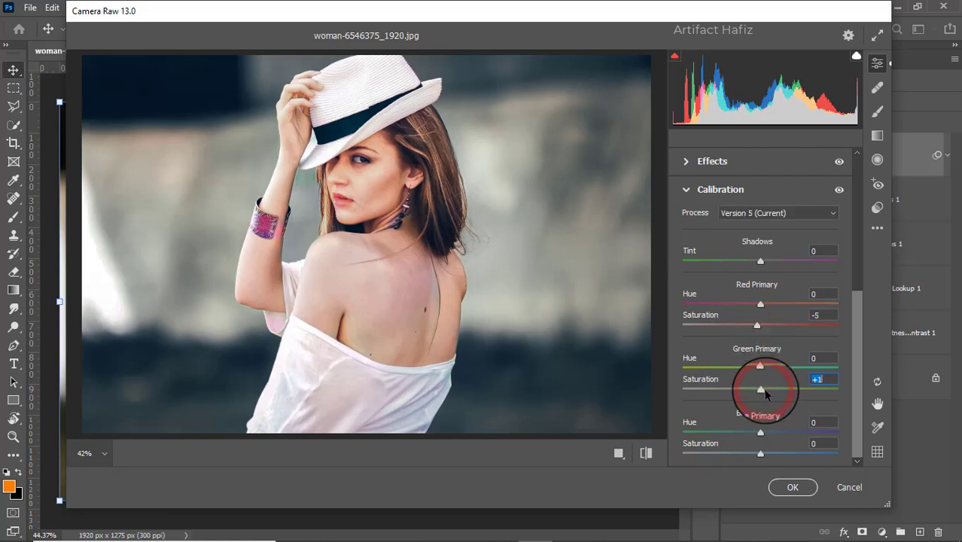
{"action": "left_click_drag", "start_coordinate": [760, 453], "coordinate": [761, 456]}
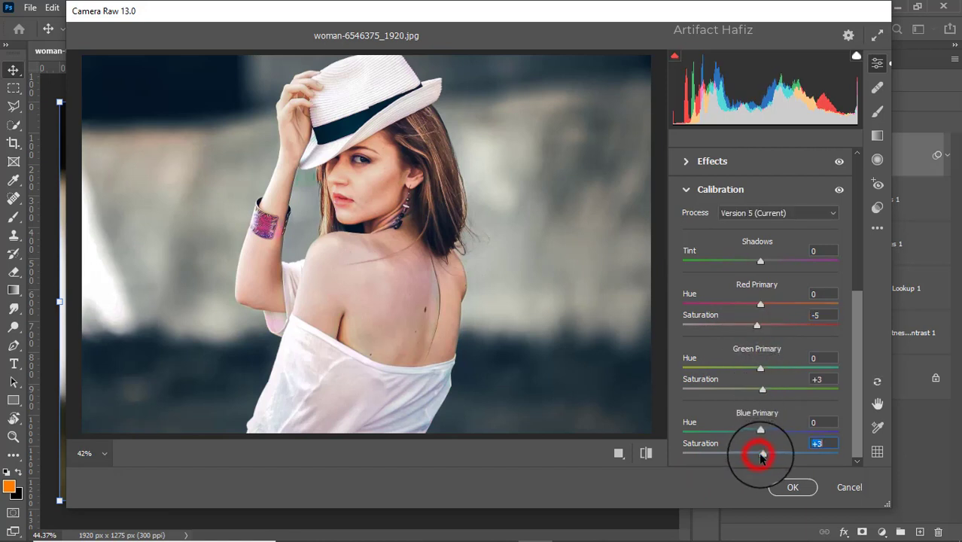
{"action": "left_click", "coordinate": [783, 489]}
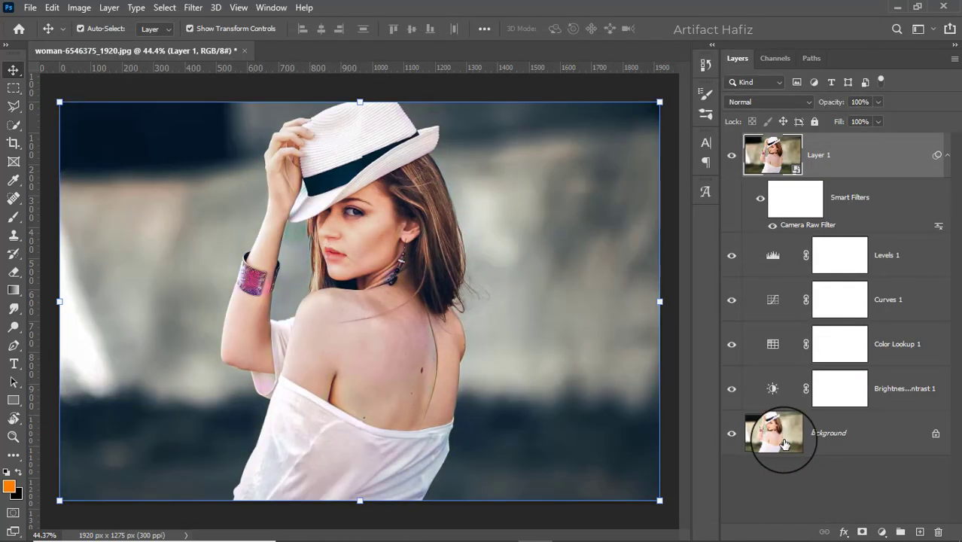
Step: Compare the graded image with the original by repeatedly isolating the Background layer and restoring the other layers' visibility
{"action": "left_click", "coordinate": [732, 434], "text": "alt"}
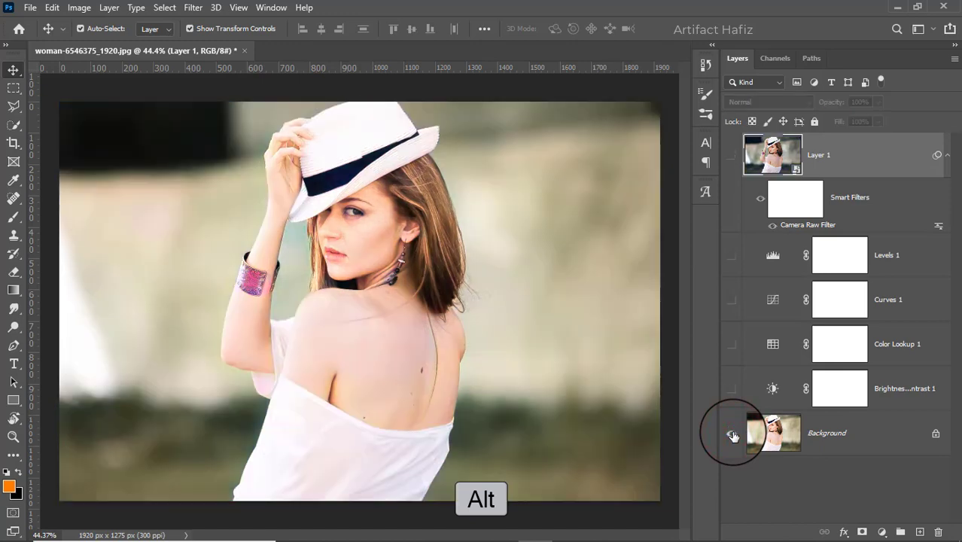
{"action": "left_click", "coordinate": [733, 435], "text": "alt"}
{"action": "left_click", "coordinate": [733, 436], "text": "alt"}
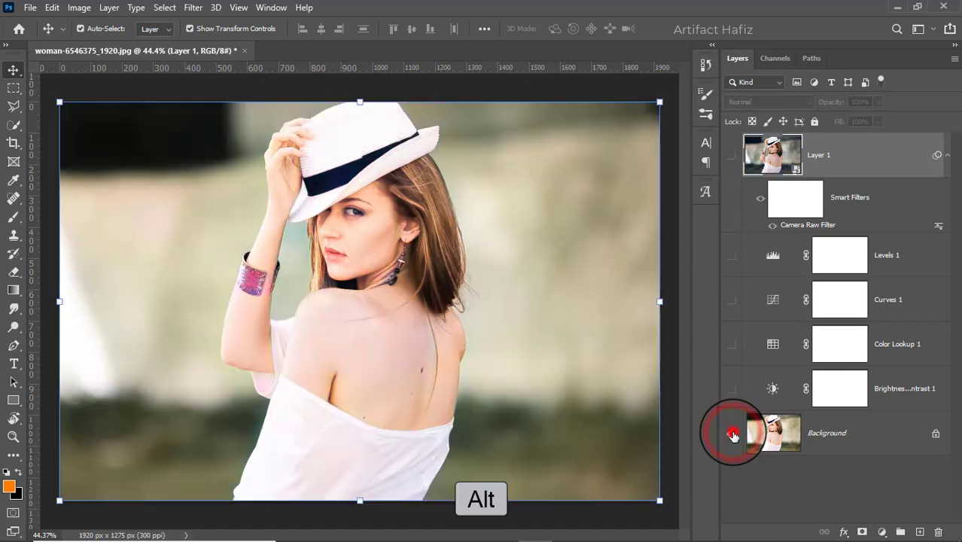
{"action": "left_click", "coordinate": [733, 436], "text": "alt"}
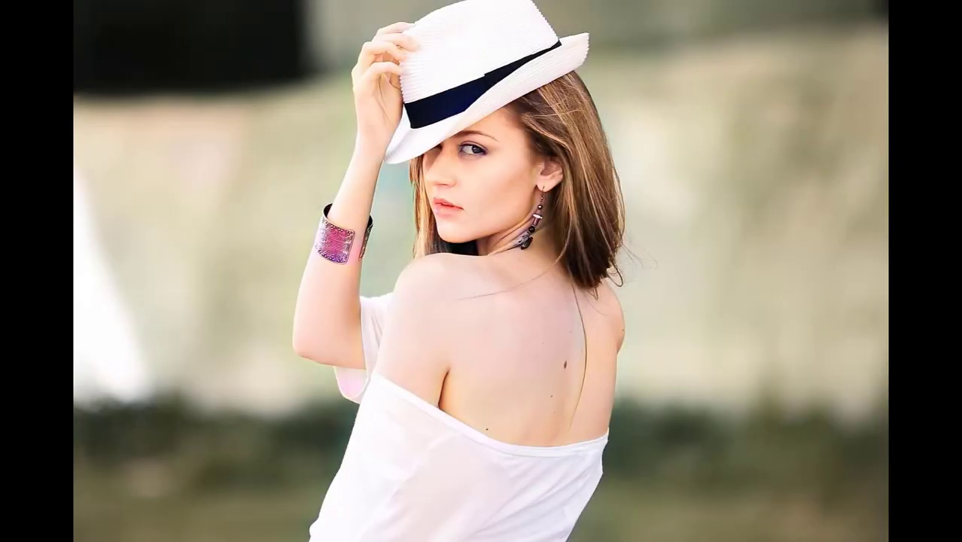